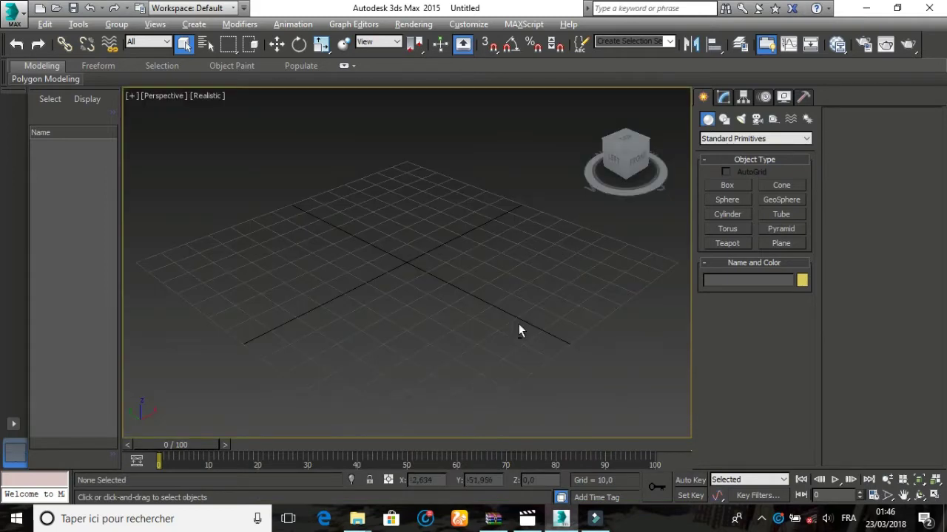
Create a 50 x 50 x 50 box at the origin using the Cube creation method and keyboard-entered dimensions.
{"action": "mouse_move", "coordinate": [591, 103]}
{"action": "left_click", "coordinate": [724, 185]}
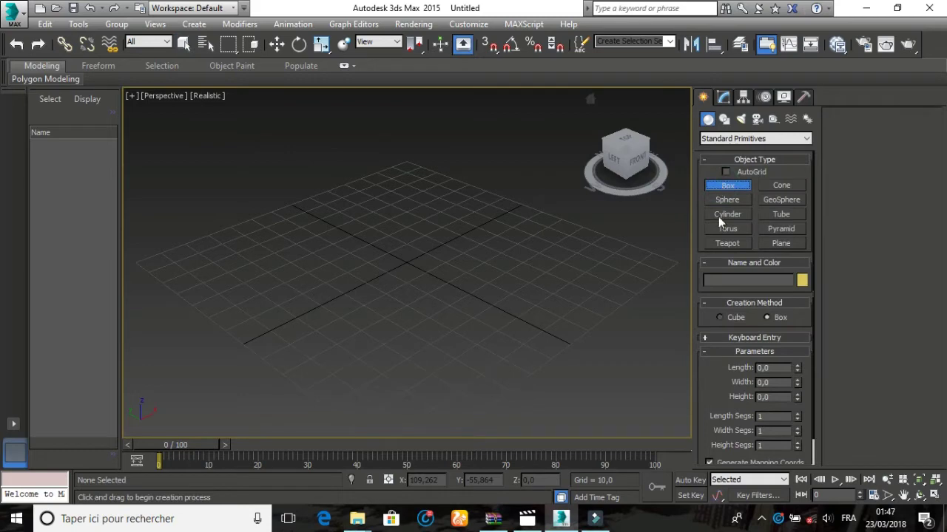
{"action": "left_click", "coordinate": [719, 318]}
{"action": "left_click", "coordinate": [705, 337]}
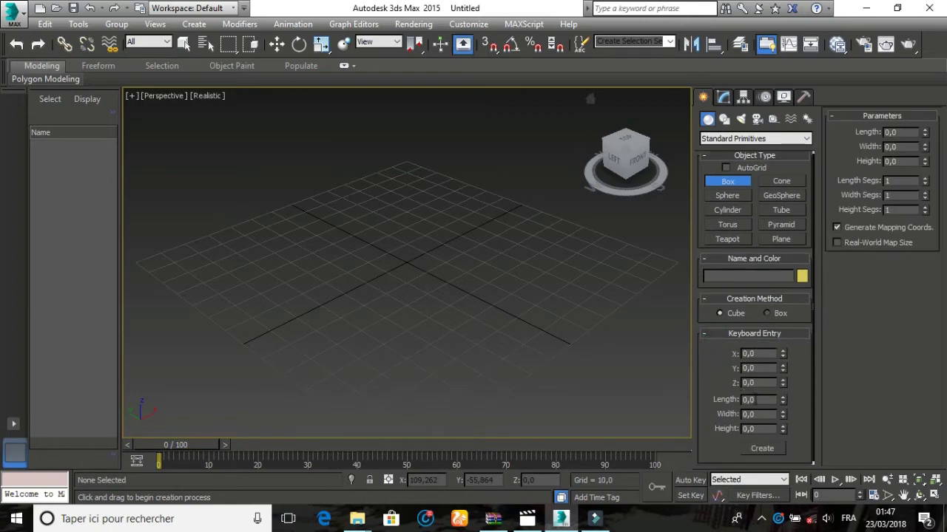
{"action": "double_click", "coordinate": [756, 399]}
{"action": "type", "text": "50"}
{"action": "left_click", "coordinate": [818, 424]}
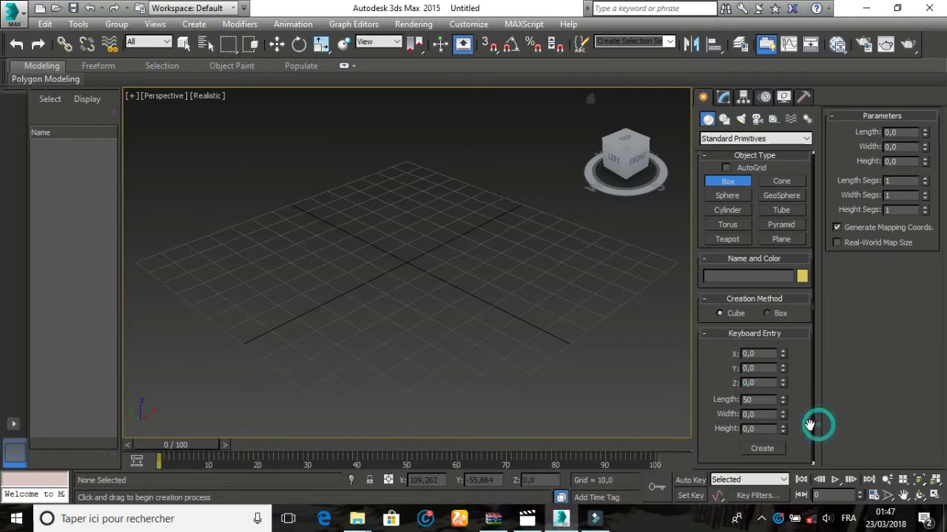
{"action": "double_click", "coordinate": [766, 415]}
{"action": "double_click", "coordinate": [763, 429]}
{"action": "left_click", "coordinate": [761, 449]}
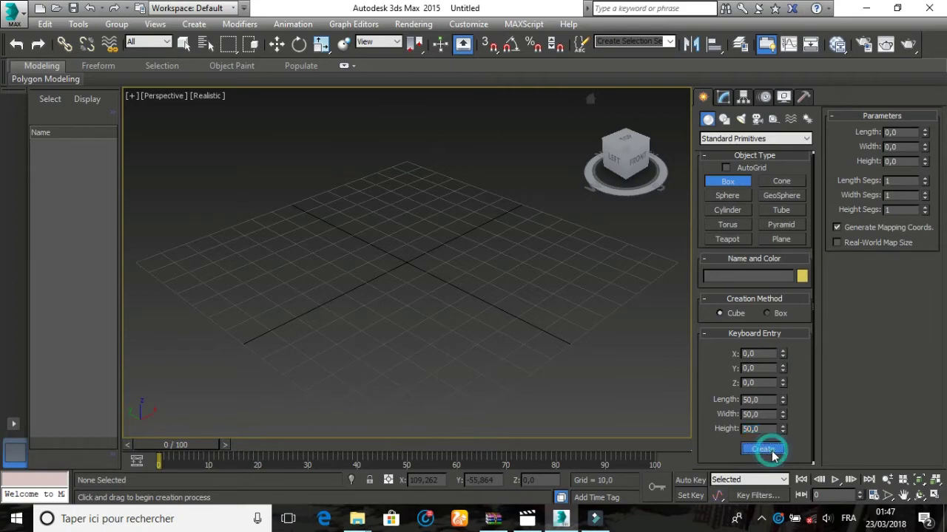
Change the box's object color to orange-brown.
{"action": "left_click", "coordinate": [802, 276]}
{"action": "left_click", "coordinate": [395, 253]}
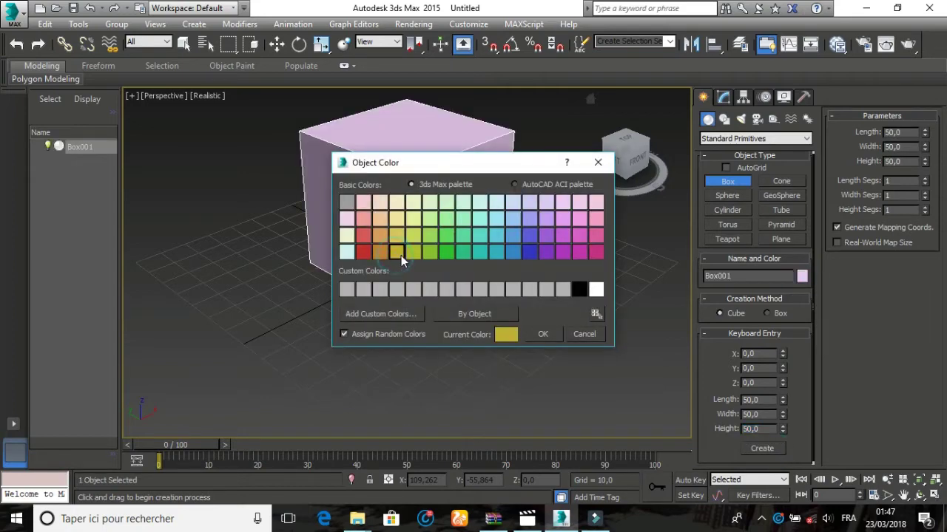
{"action": "left_click", "coordinate": [383, 253]}
{"action": "left_click", "coordinate": [546, 332]}
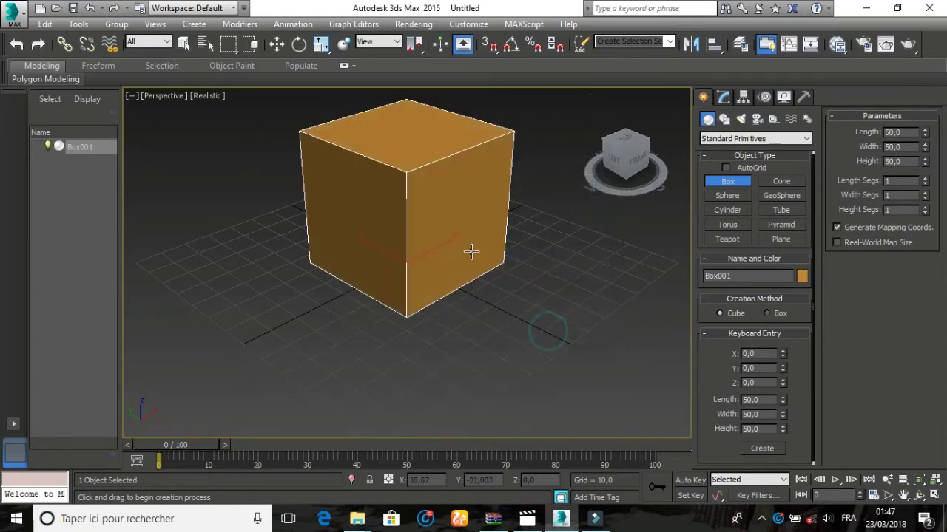
Convert the box to an Editable Poly.
{"action": "right_click", "coordinate": [471, 252]}
{"action": "right_click", "coordinate": [453, 225]}
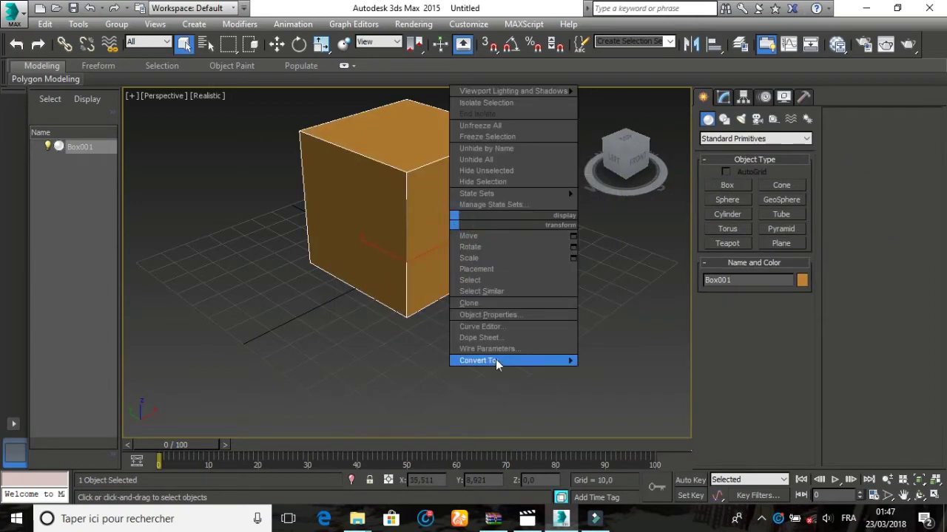
{"action": "mouse_move", "coordinate": [496, 360]}
{"action": "left_click", "coordinate": [614, 372]}
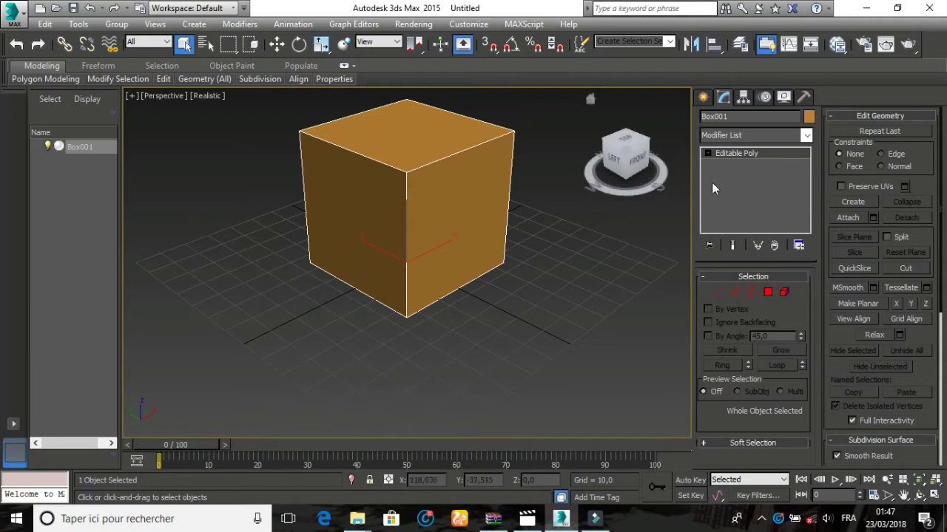
Inset all six polygons of the box individually with the By Polygon option and an amount of 3, and clear the polygon selection.
{"action": "left_click", "coordinate": [767, 294]}
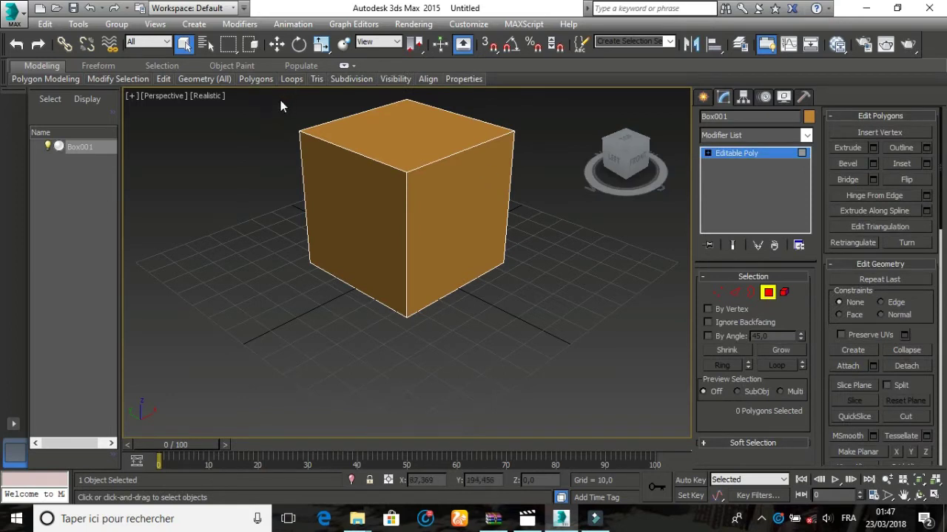
{"action": "left_click_drag", "start_coordinate": [265, 92], "coordinate": [548, 349]}
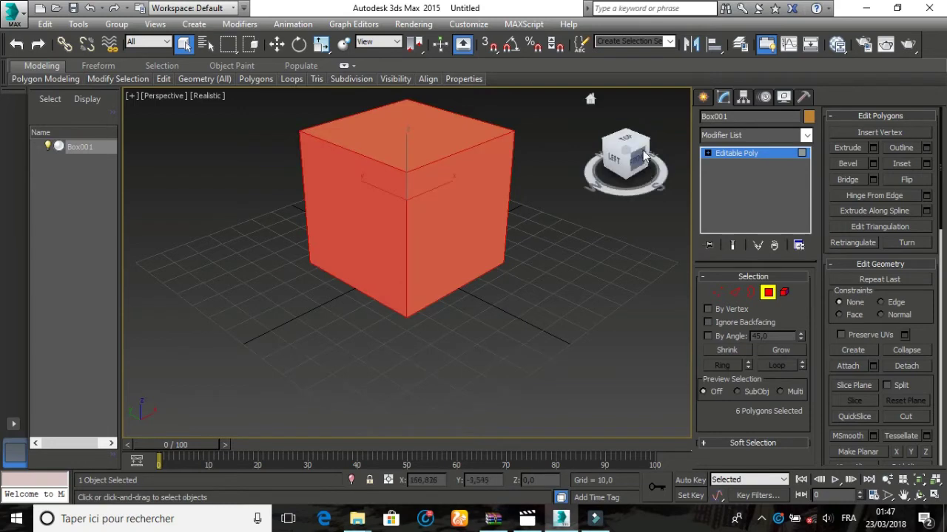
{"action": "left_click_drag", "start_coordinate": [625, 156], "coordinate": [590, 100]}
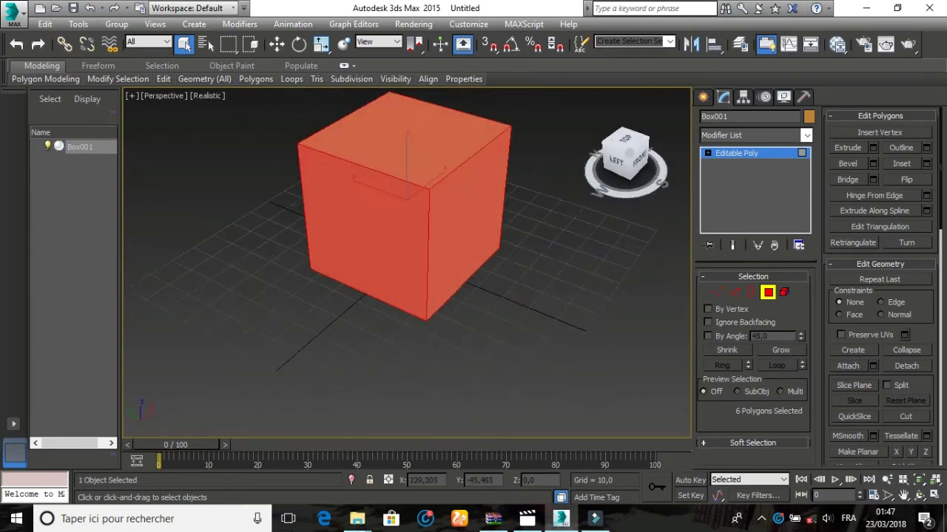
{"action": "left_click", "coordinate": [589, 101]}
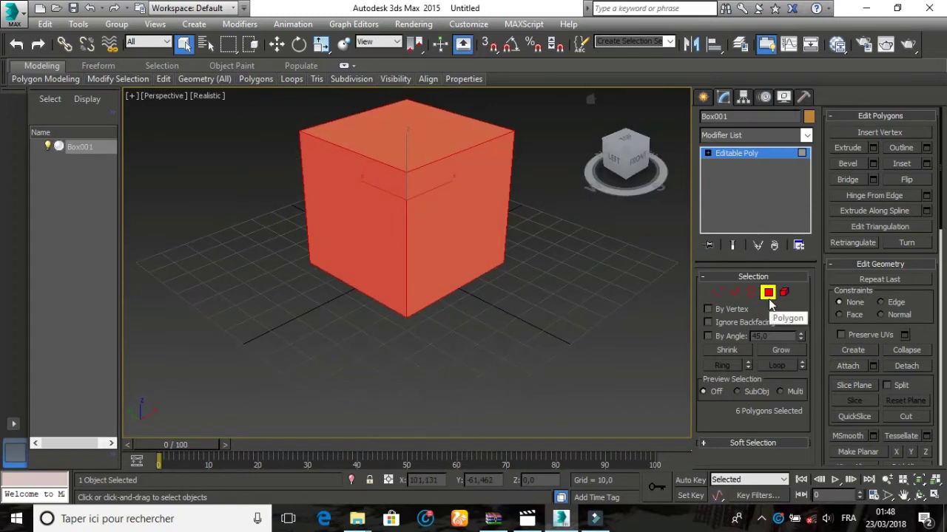
{"action": "left_click", "coordinate": [927, 165]}
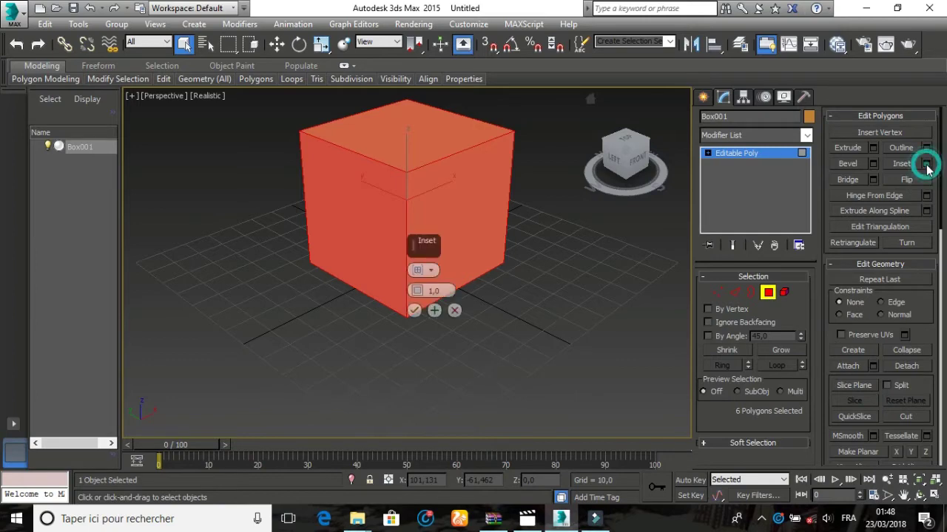
{"action": "left_click", "coordinate": [432, 270]}
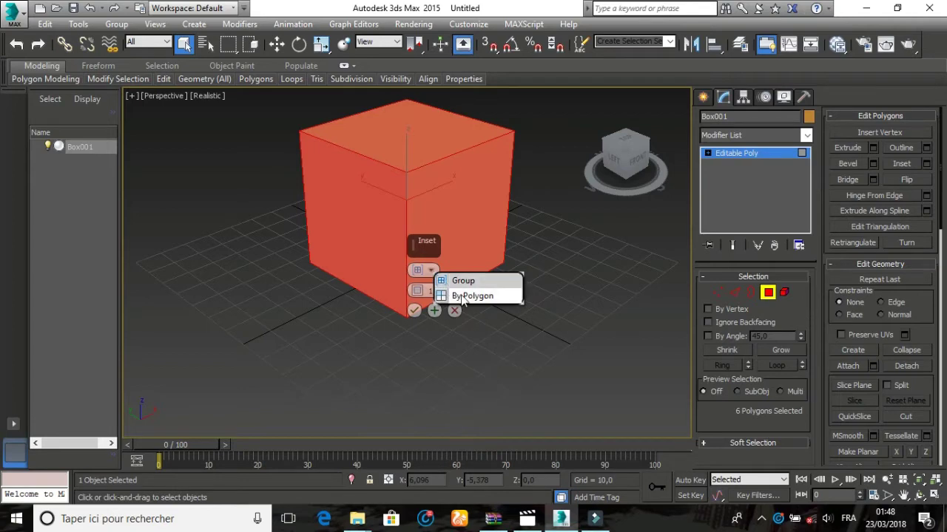
{"action": "left_click", "coordinate": [460, 295]}
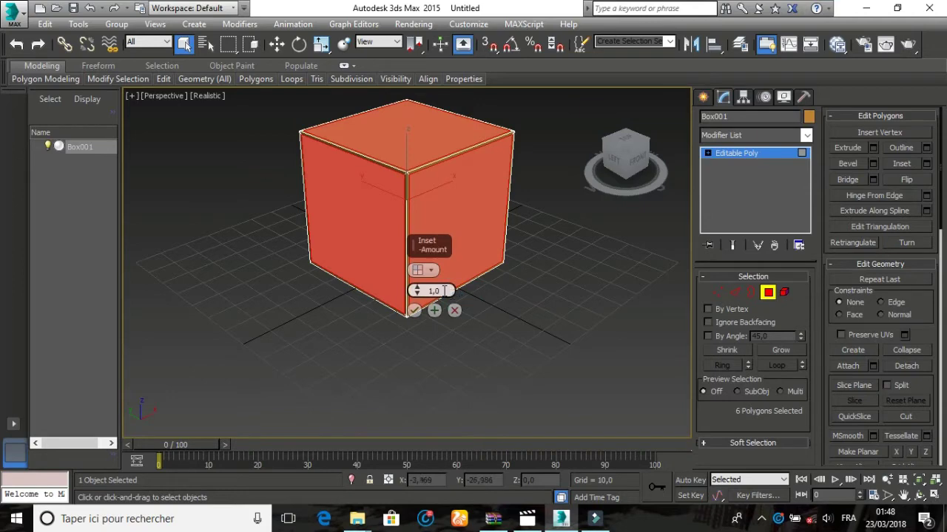
{"action": "double_click", "coordinate": [444, 291]}
{"action": "type", "text": "3"}
{"action": "key", "text": "Return"}
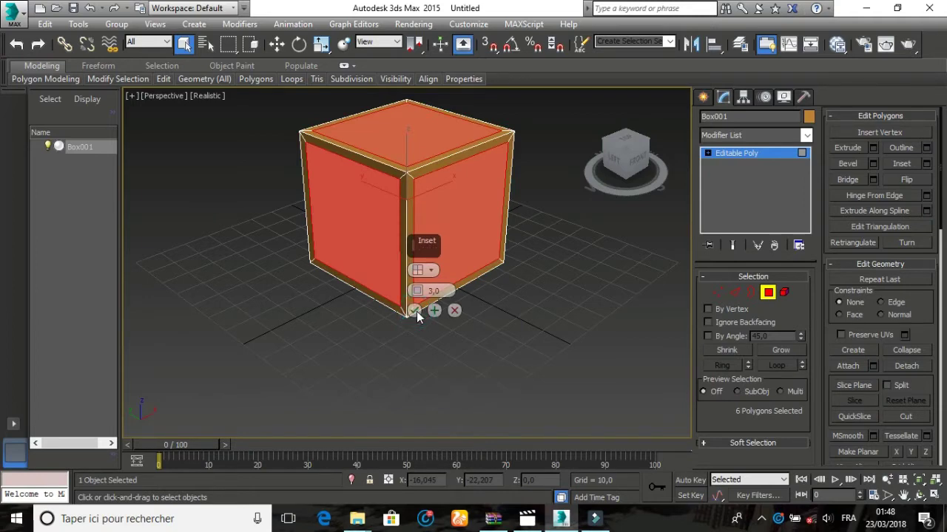
{"action": "left_click", "coordinate": [416, 311]}
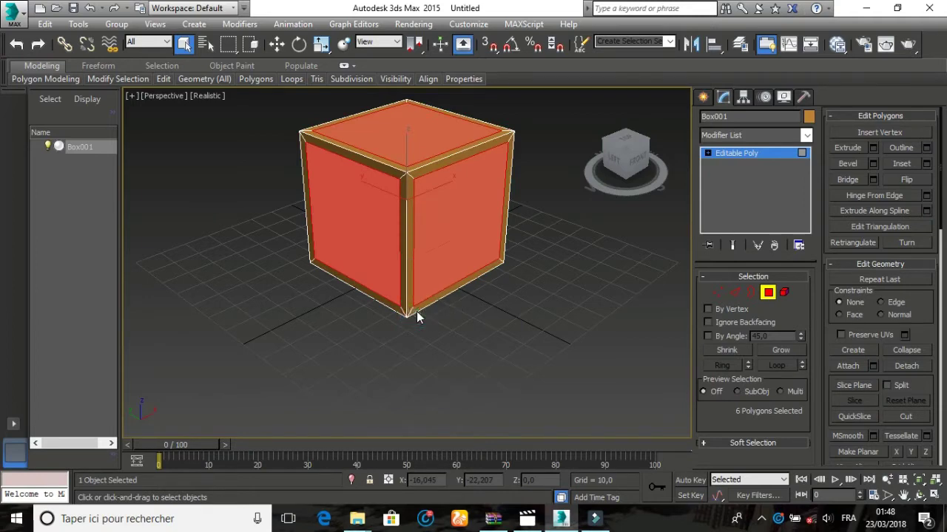
{"action": "left_click", "coordinate": [574, 281]}
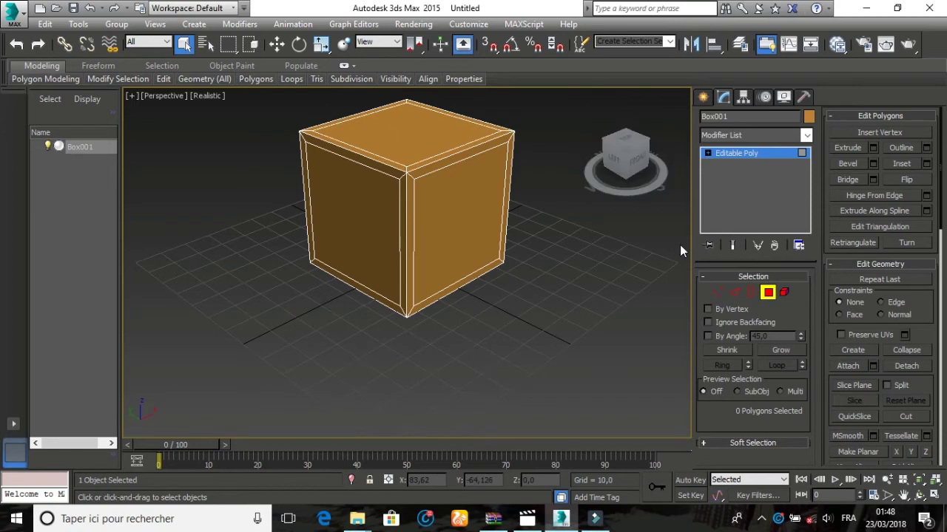
Switch the box to Edge sub-object level and show it from the front.
{"action": "left_click", "coordinate": [708, 153]}
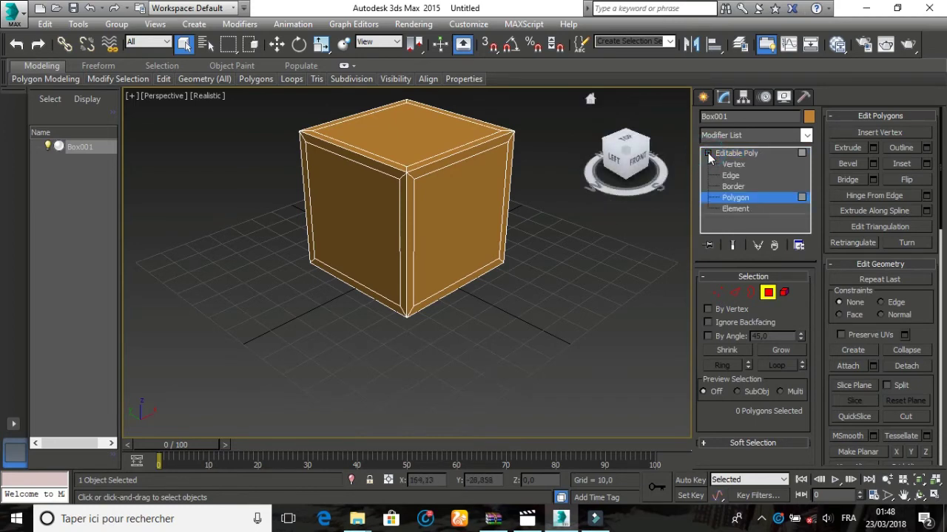
{"action": "left_click", "coordinate": [716, 175]}
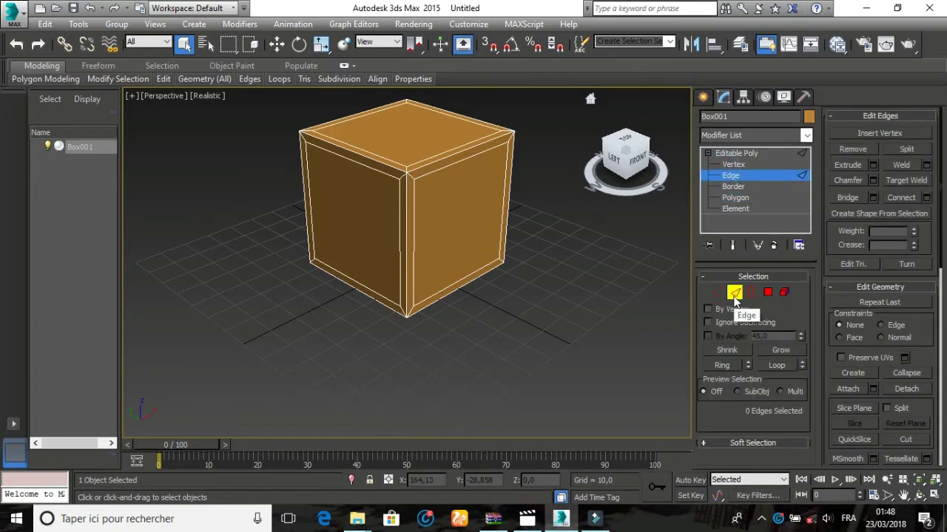
{"action": "left_click", "coordinate": [629, 160]}
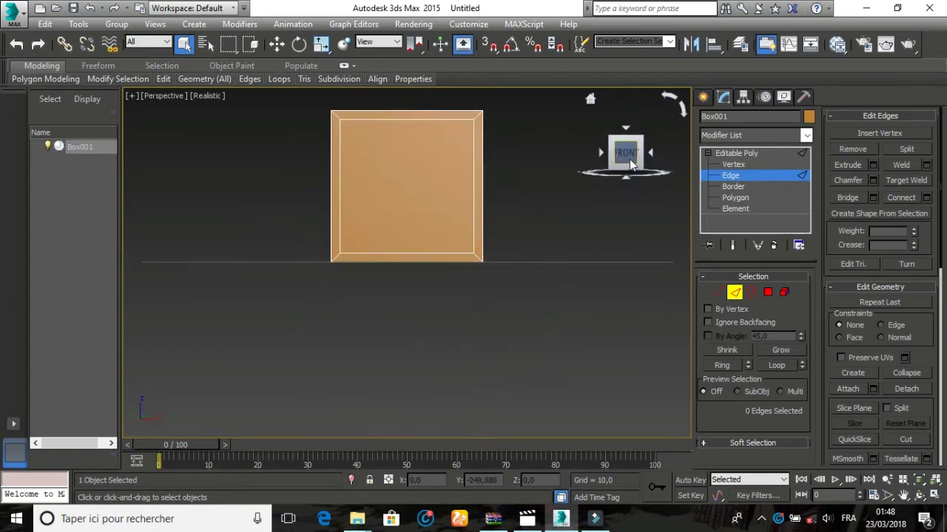
Check the ViewCube display settings in the viewport configuration, choosing Normal as the ViewCube size.
{"action": "right_click", "coordinate": [628, 155]}
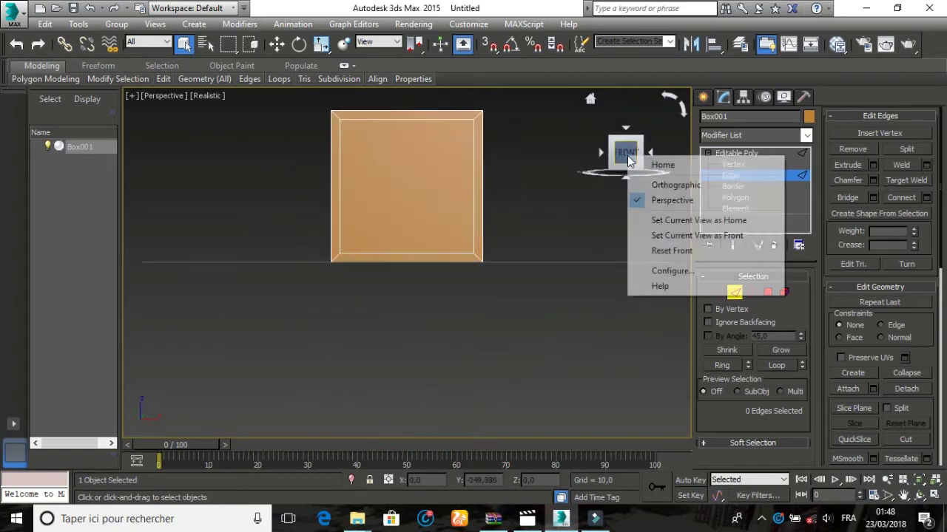
{"action": "left_click", "coordinate": [655, 272]}
{"action": "left_click", "coordinate": [510, 180]}
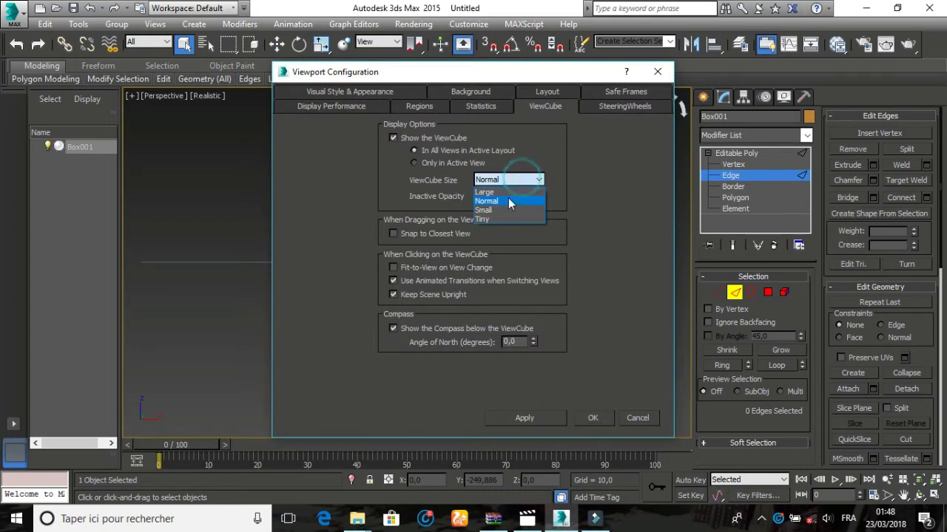
{"action": "left_click", "coordinate": [508, 200]}
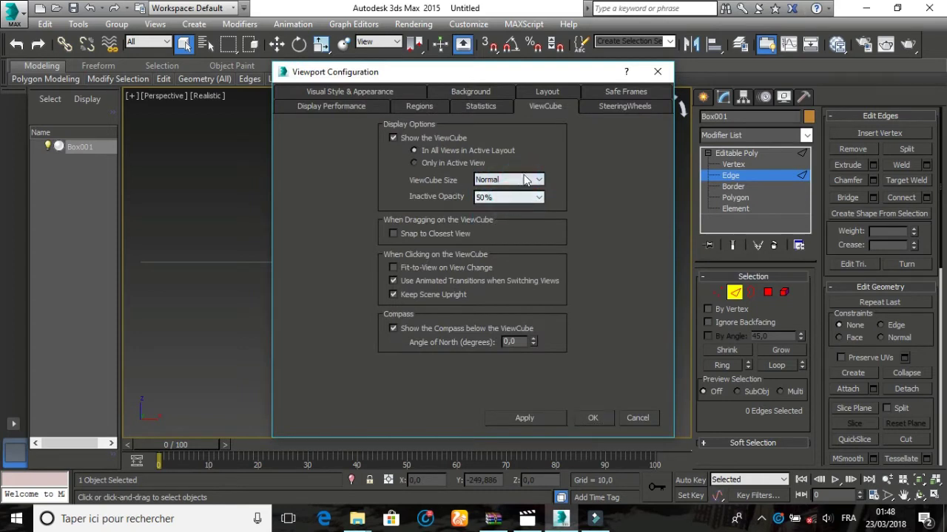
{"action": "left_click", "coordinate": [593, 419]}
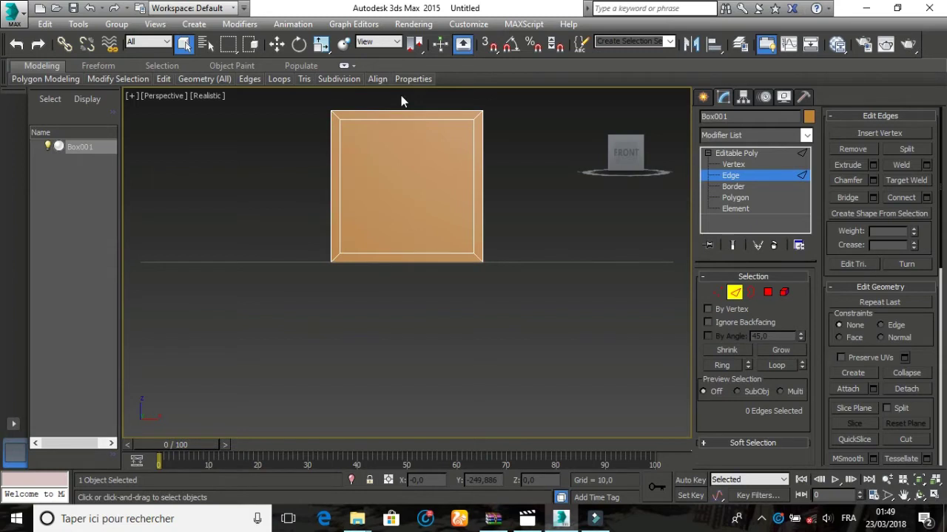
Connect the box's horizontal edges in the front view with 1 segment to add a vertical center line.
{"action": "left_click_drag", "start_coordinate": [401, 92], "coordinate": [414, 297]}
{"action": "left_click_drag", "start_coordinate": [415, 297], "coordinate": [415, 297]}
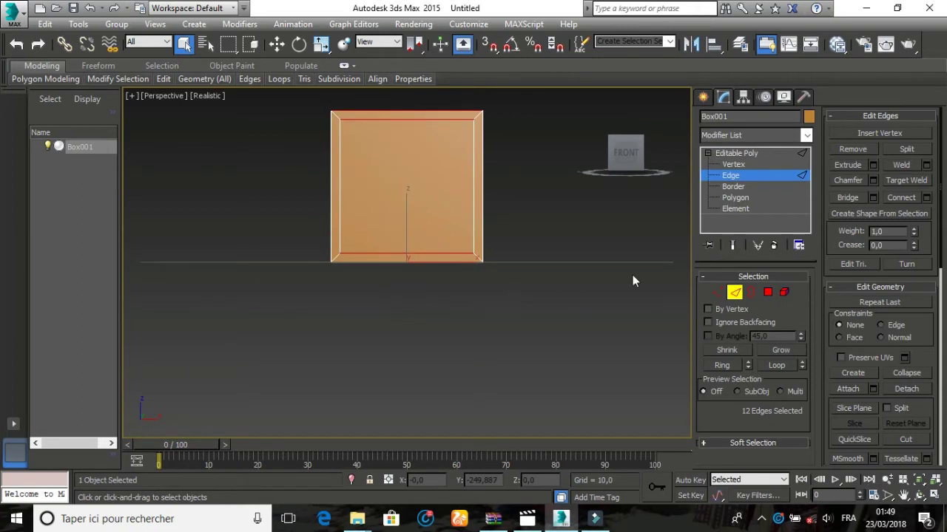
{"action": "left_click", "coordinate": [927, 201]}
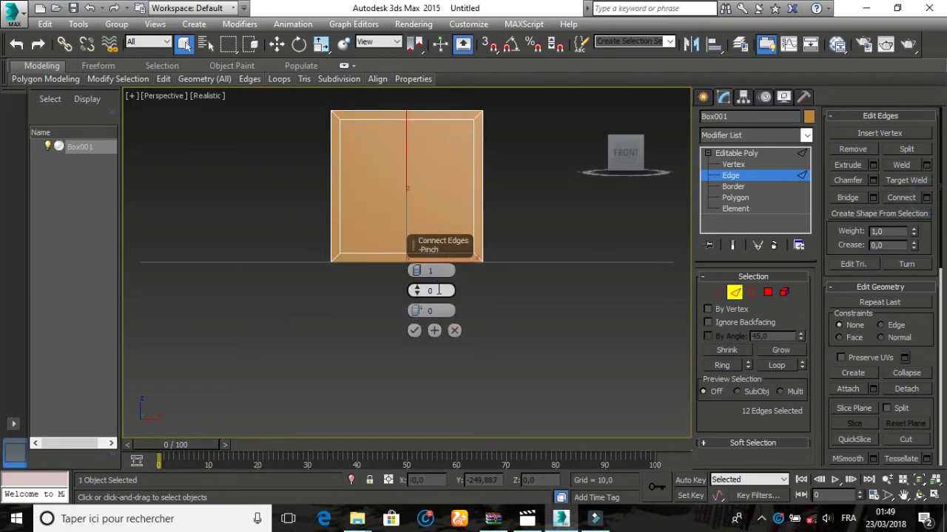
{"action": "left_click", "coordinate": [413, 332]}
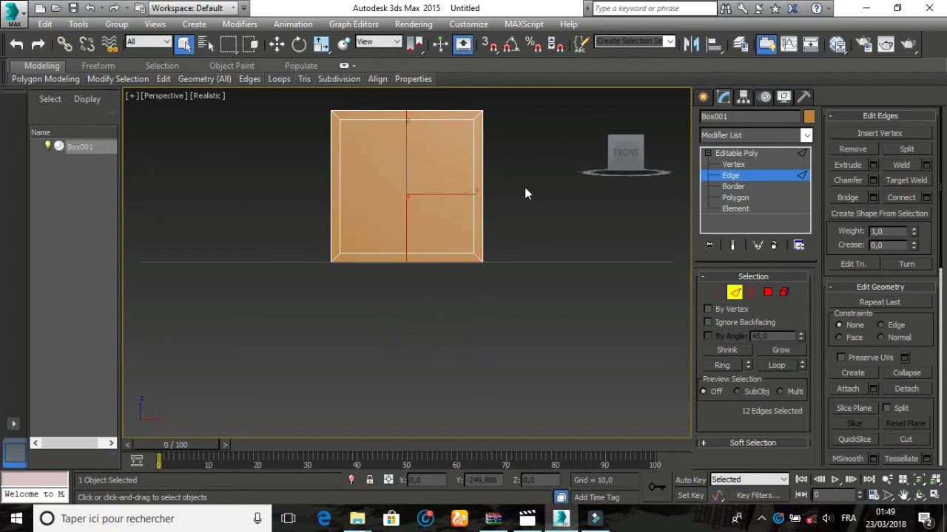
Connect the box's vertical edges in the front view with 1 segment to add a horizontal line at mid-height.
{"action": "left_click_drag", "start_coordinate": [524, 187], "coordinate": [294, 200]}
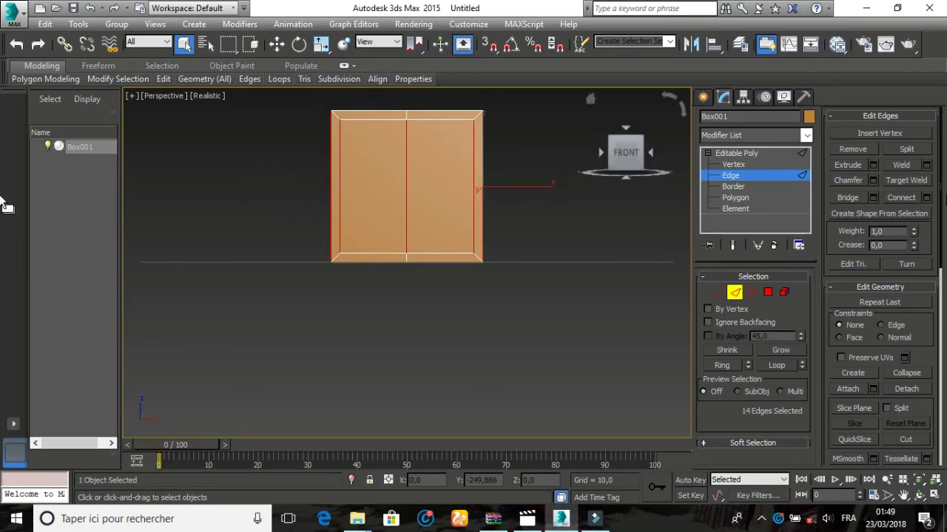
{"action": "left_click", "coordinate": [926, 197]}
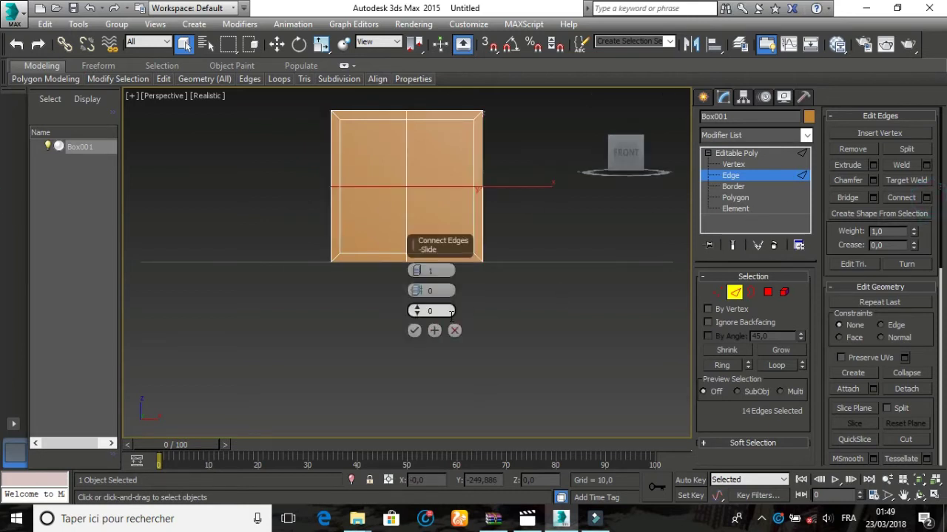
{"action": "left_click", "coordinate": [414, 332]}
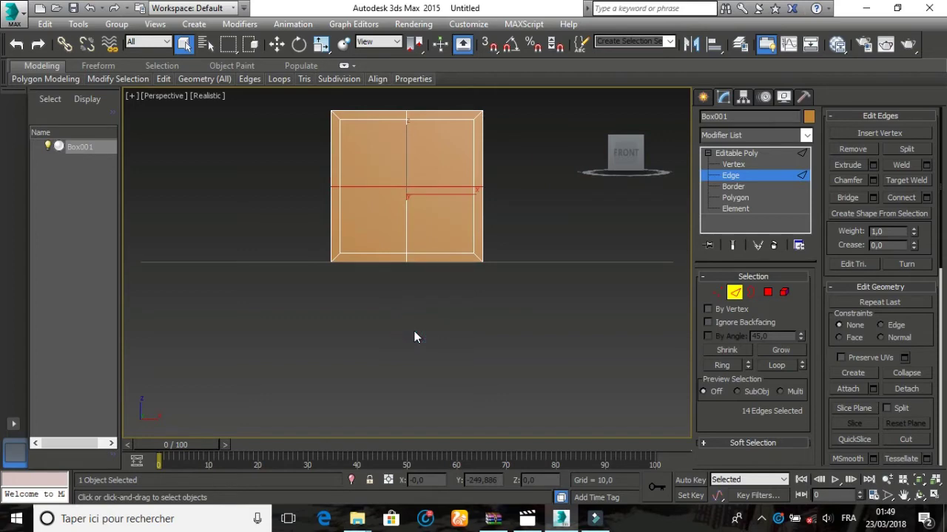
From the top view, connect the edges running along the Y axis with 1 segment to add a center line along X.
{"action": "left_click", "coordinate": [625, 129]}
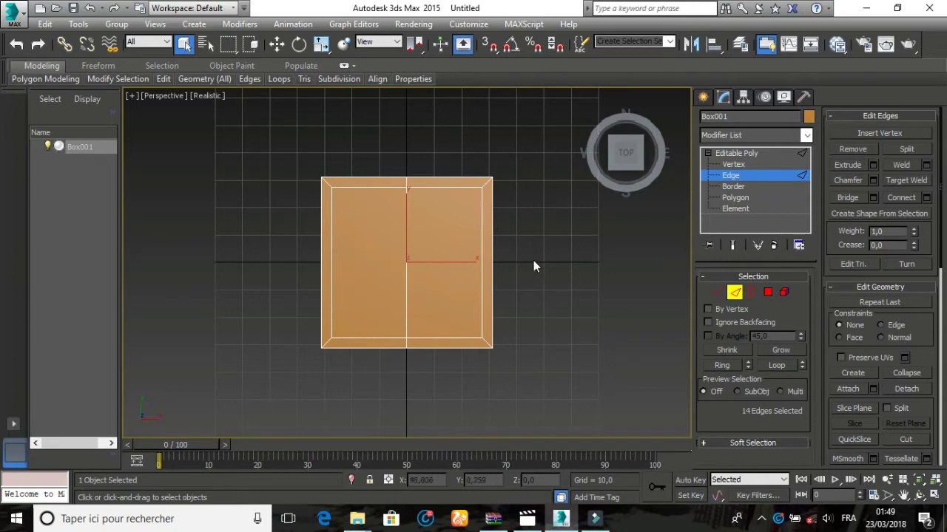
{"action": "mouse_move", "coordinate": [616, 170]}
{"action": "left_click_drag", "start_coordinate": [545, 258], "coordinate": [237, 287]}
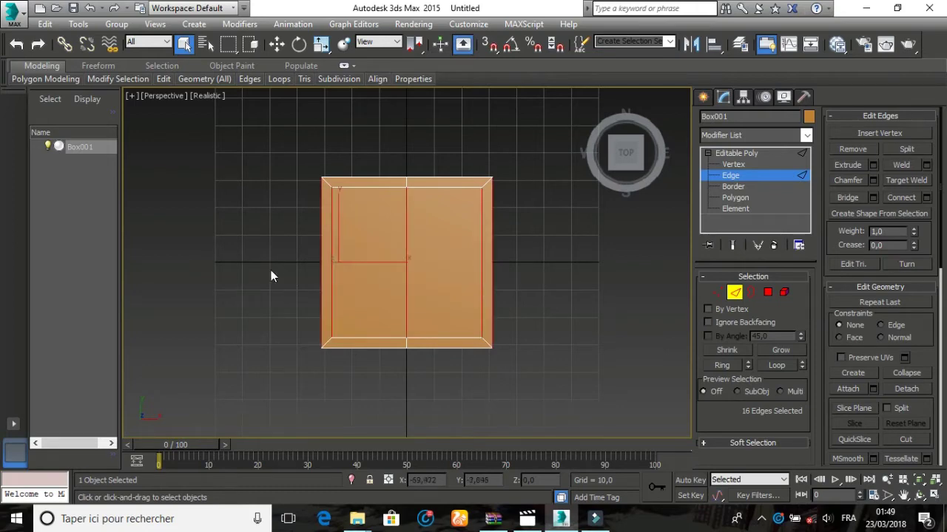
{"action": "left_click", "coordinate": [926, 197]}
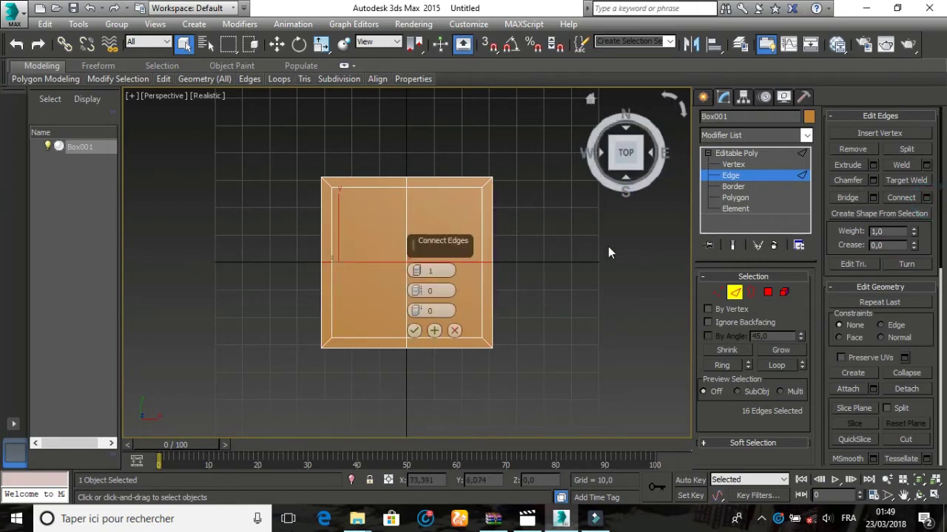
{"action": "left_click", "coordinate": [415, 331]}
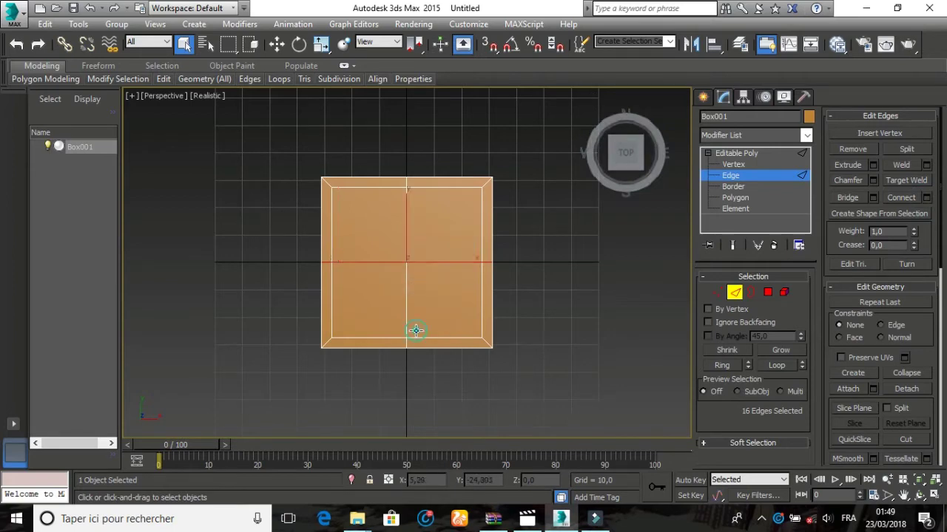
Clear the edge selection and convert the box to Editable Poly again.
{"action": "left_click", "coordinate": [623, 178]}
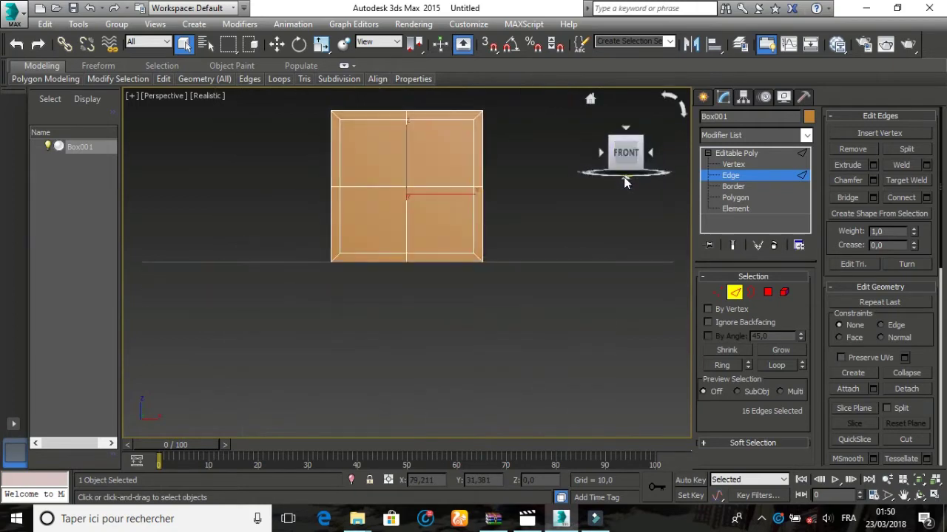
{"action": "left_click", "coordinate": [587, 105]}
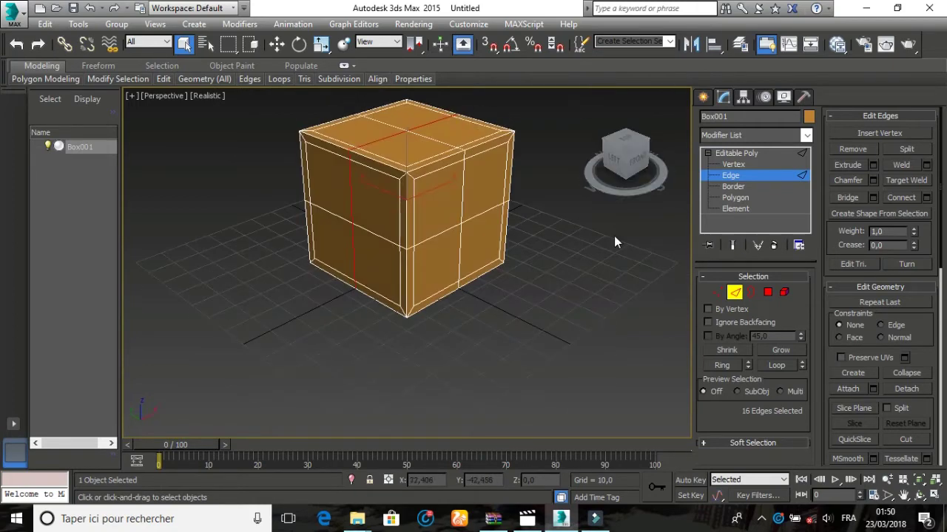
{"action": "left_click", "coordinate": [564, 220]}
{"action": "right_click", "coordinate": [441, 207]}
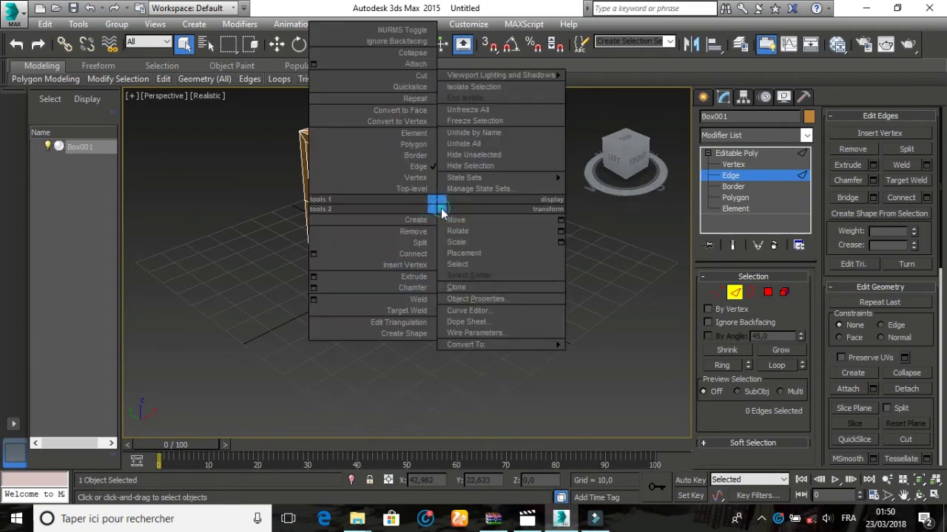
{"action": "mouse_move", "coordinate": [479, 345]}
{"action": "left_click", "coordinate": [594, 355]}
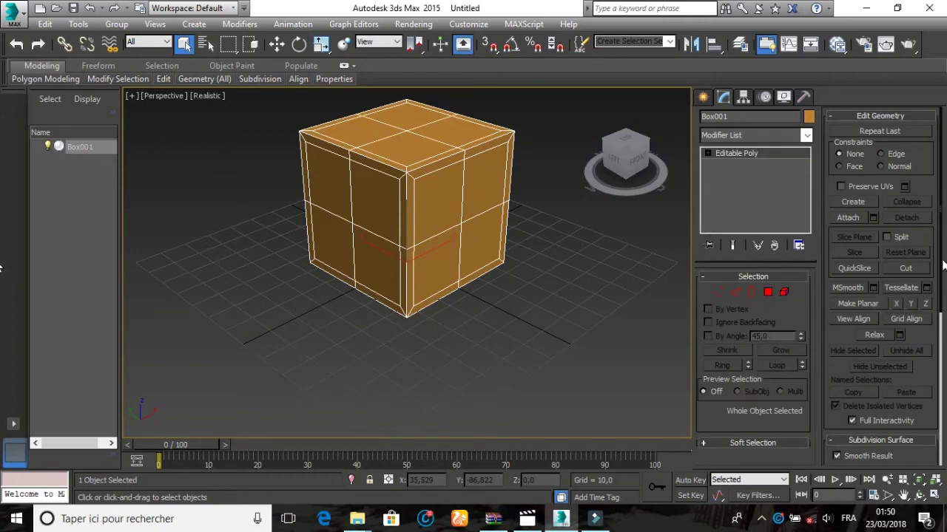
Enable NURMS subdivision on the box and turn off Isoline Display.
{"action": "scroll", "coordinate": [939, 266], "scroll_direction": "down", "scroll_amount": 3}
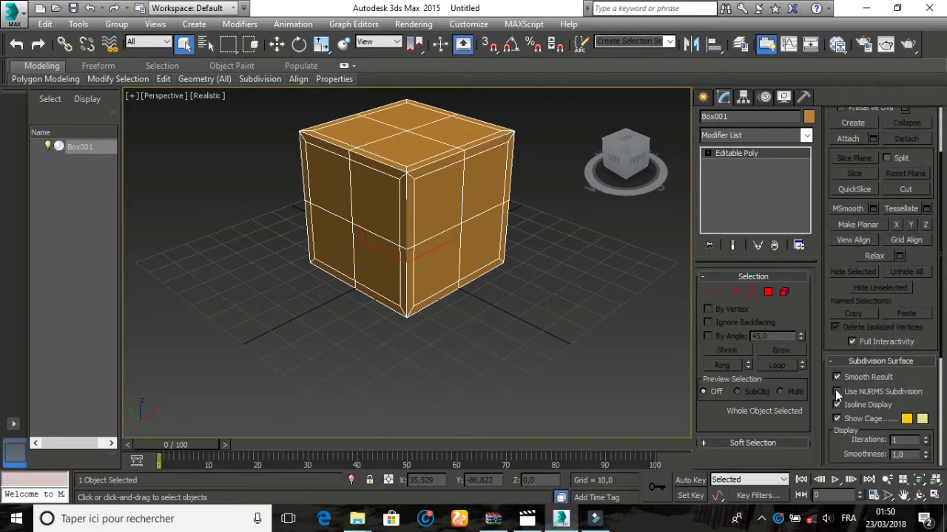
{"action": "left_click", "coordinate": [836, 392]}
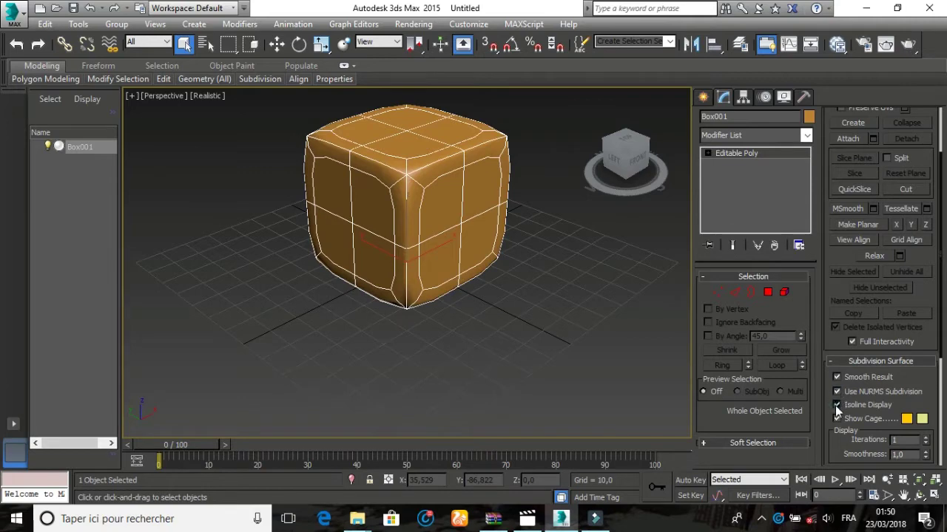
{"action": "left_click", "coordinate": [836, 405]}
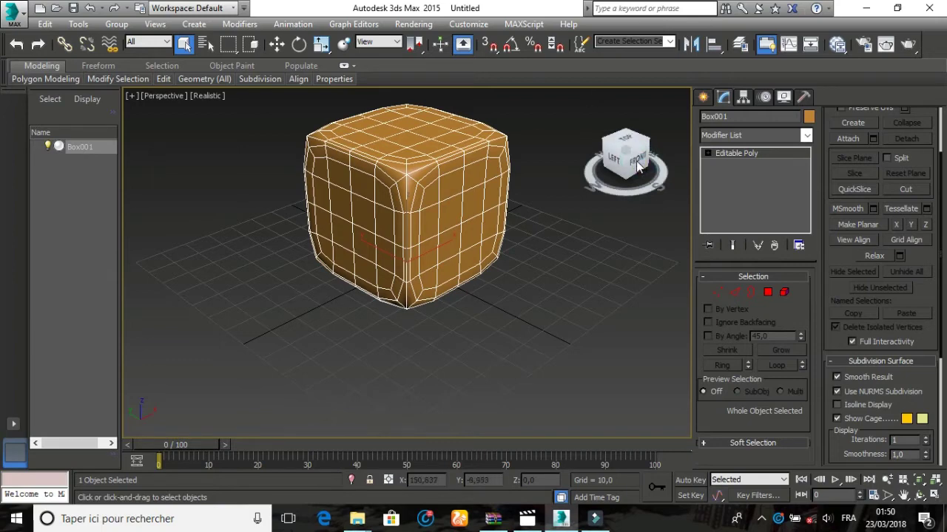
Convert the smoothed box to Editable Poly to bake in the subdivided mesh.
{"action": "left_click_drag", "start_coordinate": [639, 164], "coordinate": [634, 163]}
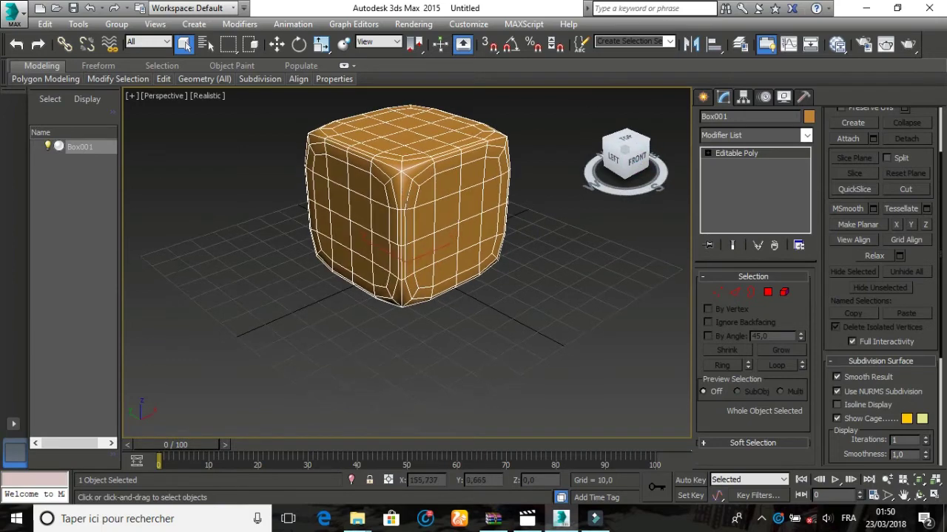
{"action": "right_click", "coordinate": [454, 194]}
{"action": "mouse_move", "coordinate": [500, 333]}
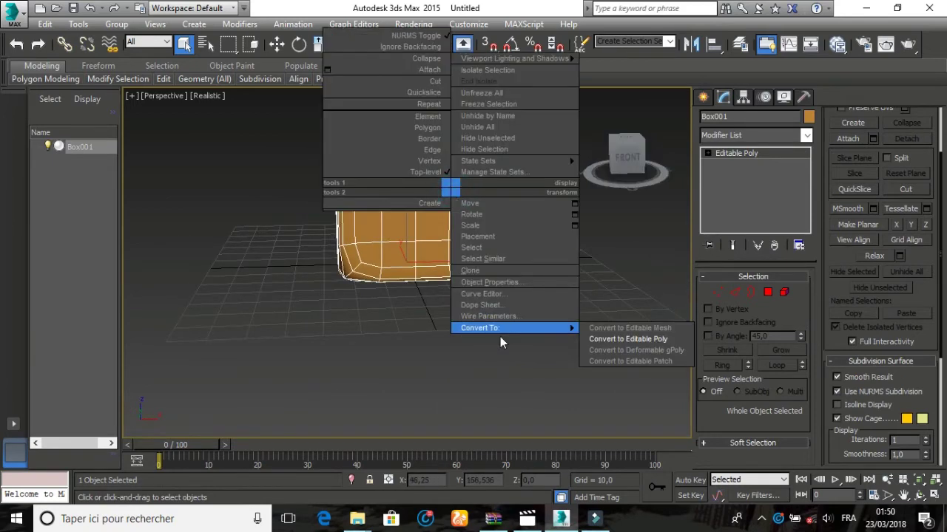
{"action": "left_click", "coordinate": [612, 340]}
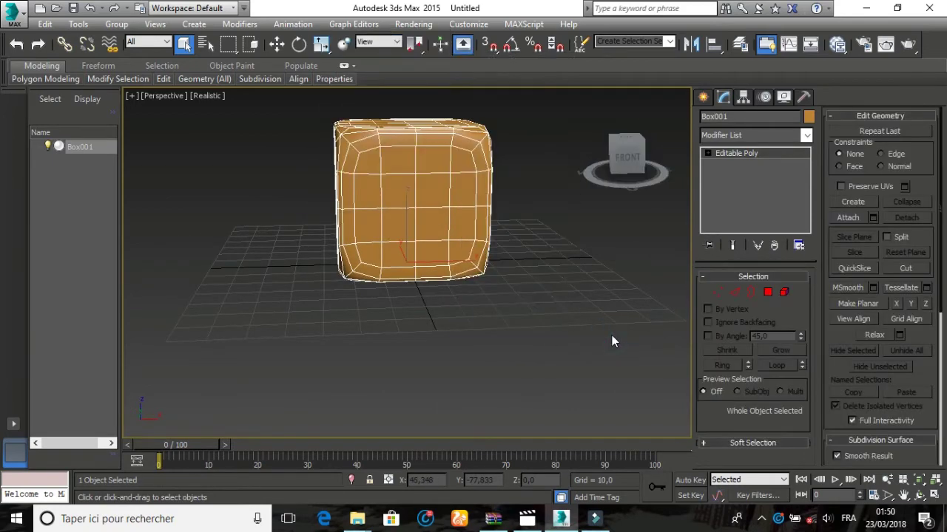
Chamfer six vertices on the front face, in two columns of three on either side of the center line, by 5.
{"action": "mouse_move", "coordinate": [627, 148]}
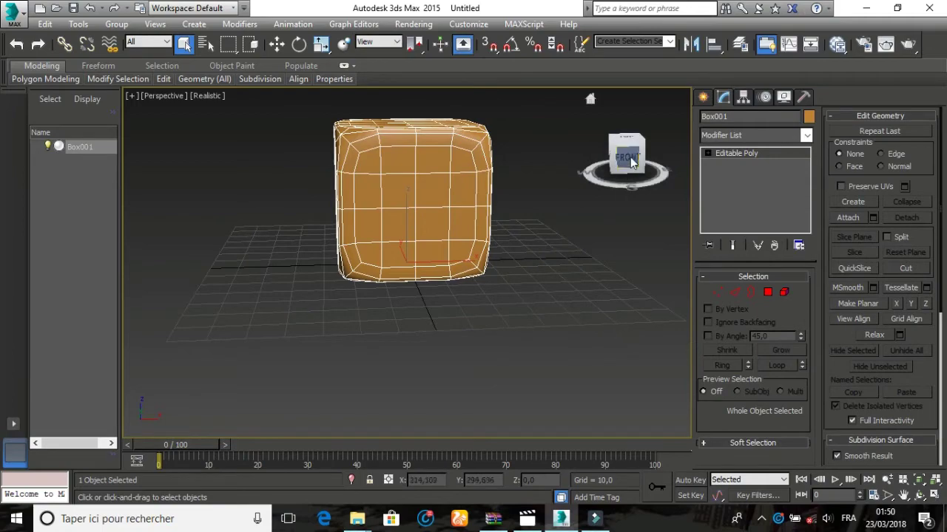
{"action": "mouse_move", "coordinate": [627, 147]}
{"action": "left_mouse_down"}
{"action": "mouse_move", "coordinate": [607, 164]}
{"action": "mouse_move", "coordinate": [615, 139]}
{"action": "left_mouse_up"}
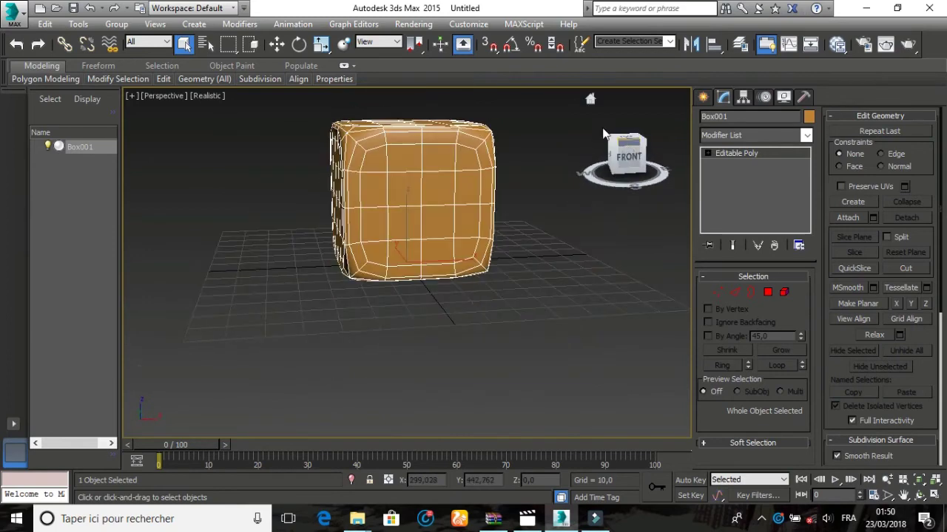
{"action": "left_click", "coordinate": [590, 101]}
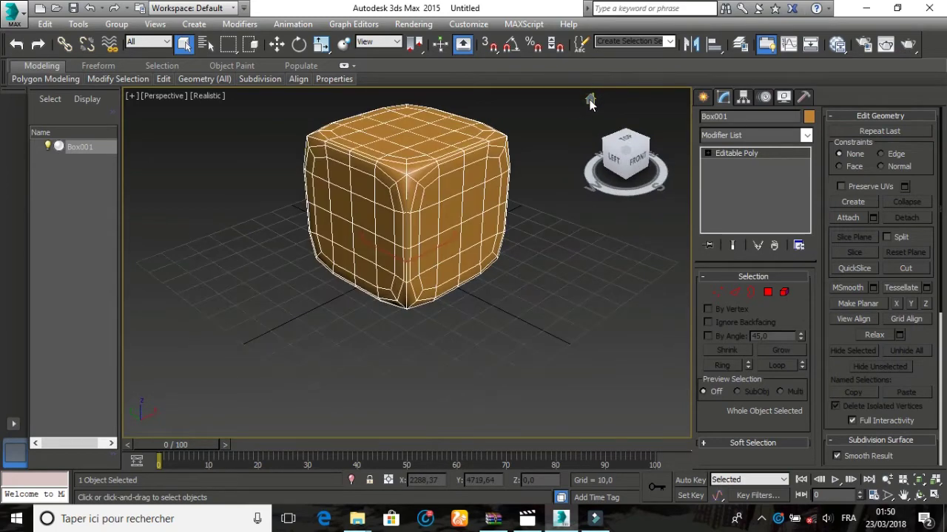
{"action": "left_click", "coordinate": [635, 164]}
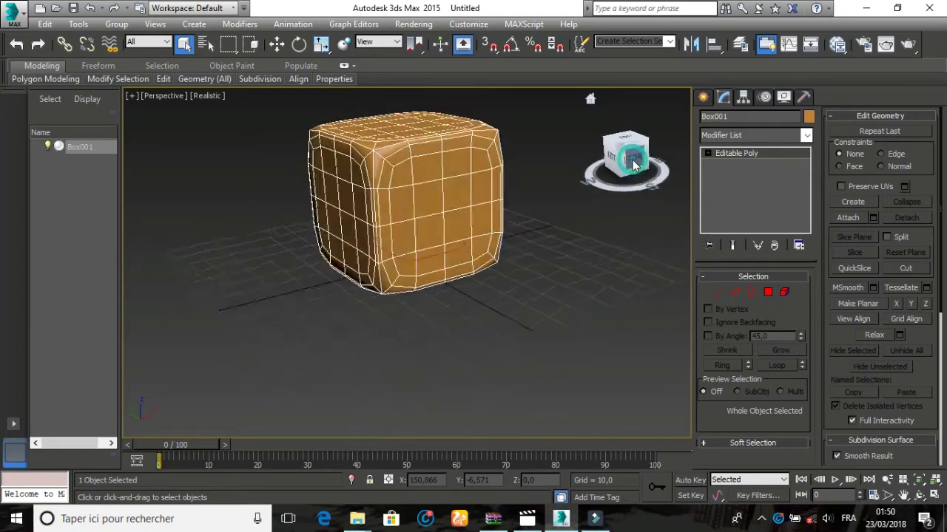
{"action": "left_click", "coordinate": [708, 154]}
{"action": "left_click", "coordinate": [730, 165]}
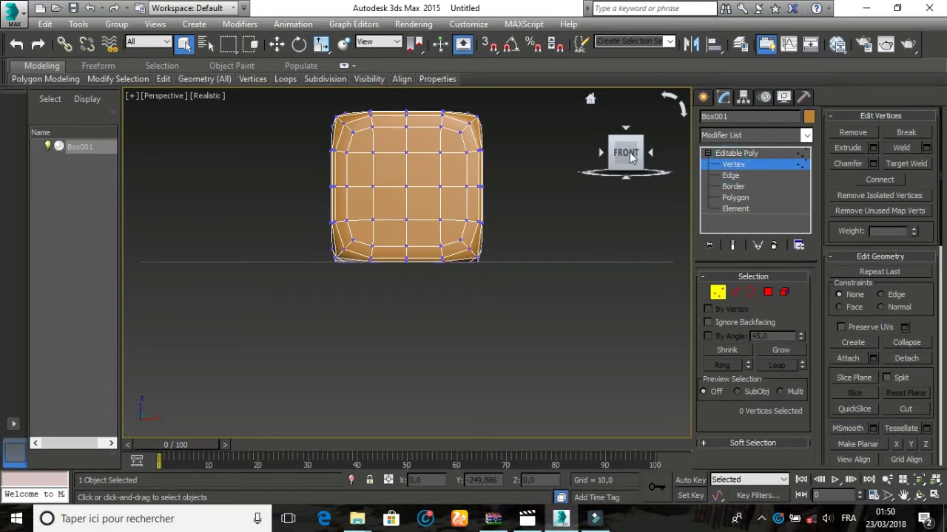
{"action": "left_click", "coordinate": [373, 154]}
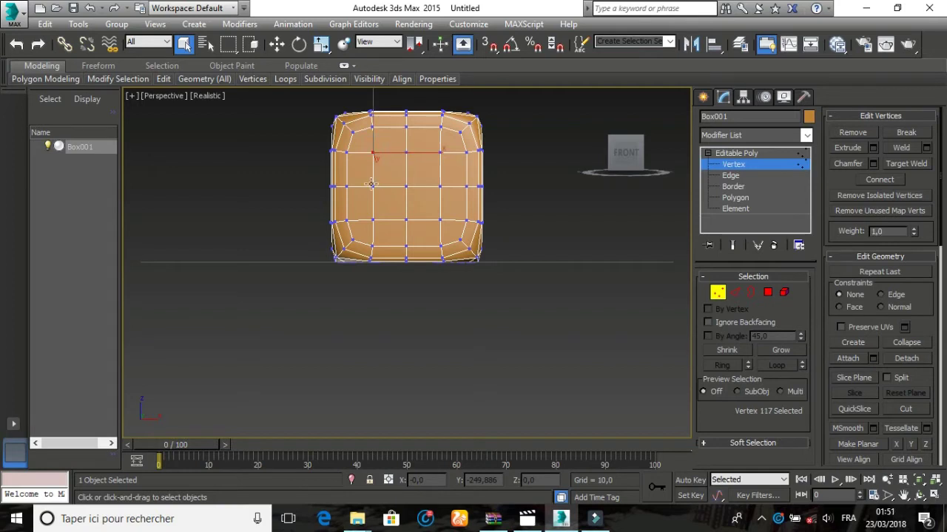
{"action": "left_click", "coordinate": [373, 186], "text": "ctrl"}
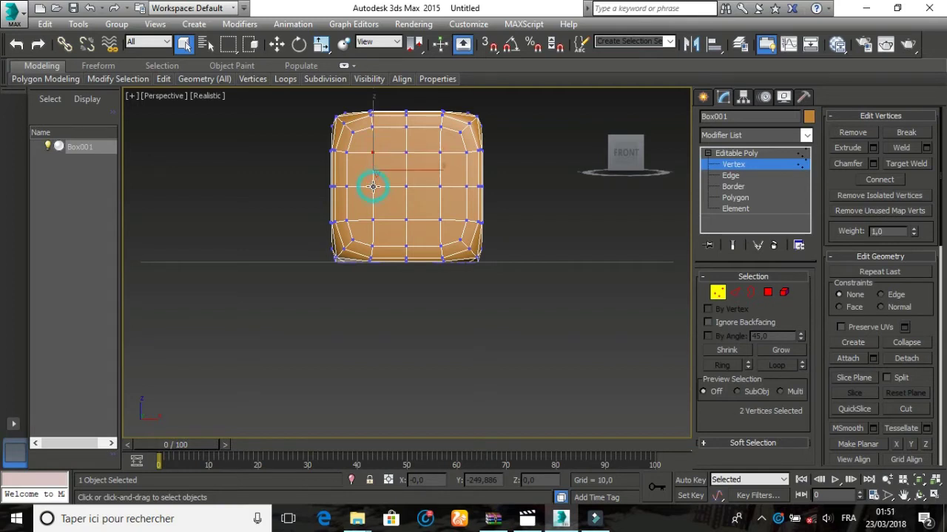
{"action": "left_click", "coordinate": [373, 220], "text": "ctrl"}
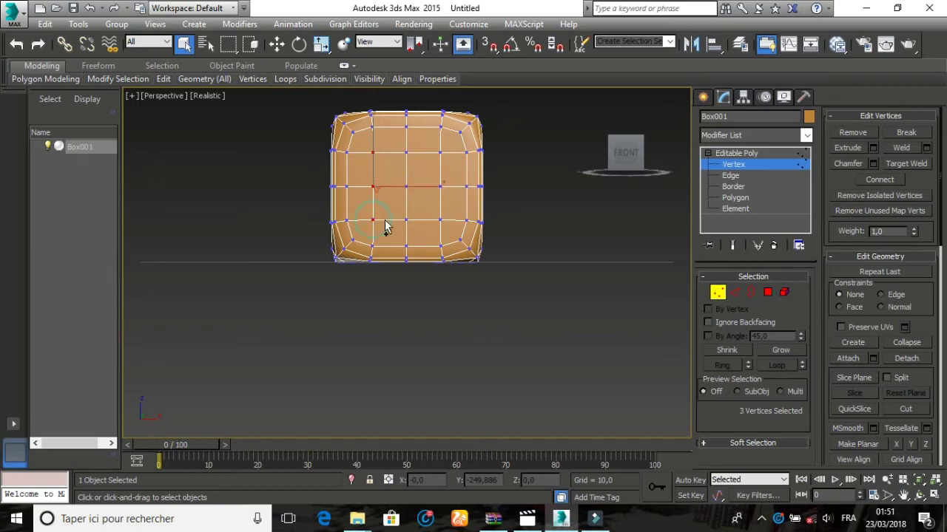
{"action": "left_click", "coordinate": [439, 219], "text": "ctrl"}
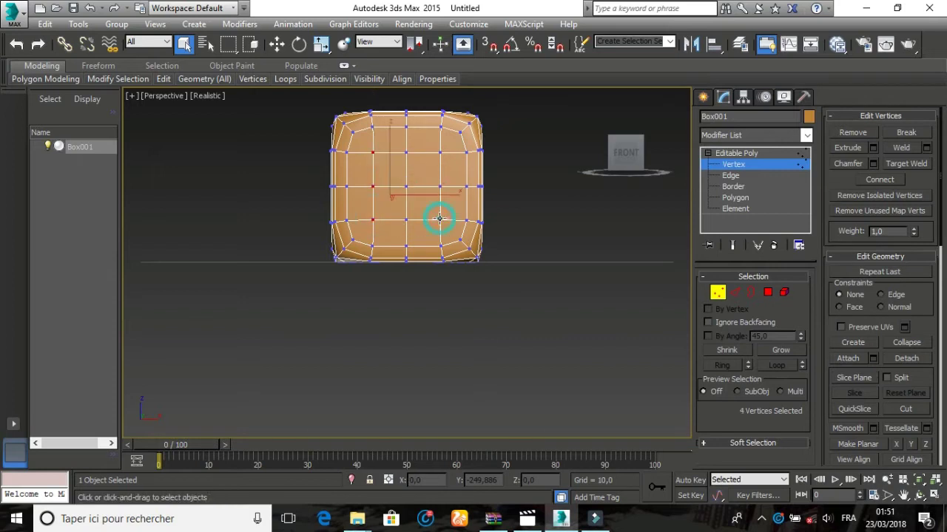
{"action": "left_click", "coordinate": [439, 187], "text": "ctrl"}
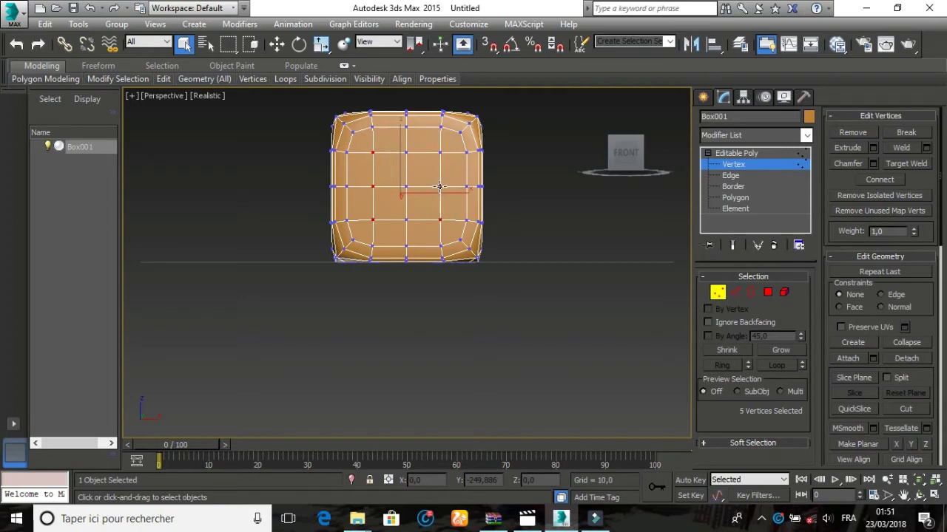
{"action": "left_click", "coordinate": [439, 153], "text": "ctrl"}
{"action": "left_click", "coordinate": [873, 164]}
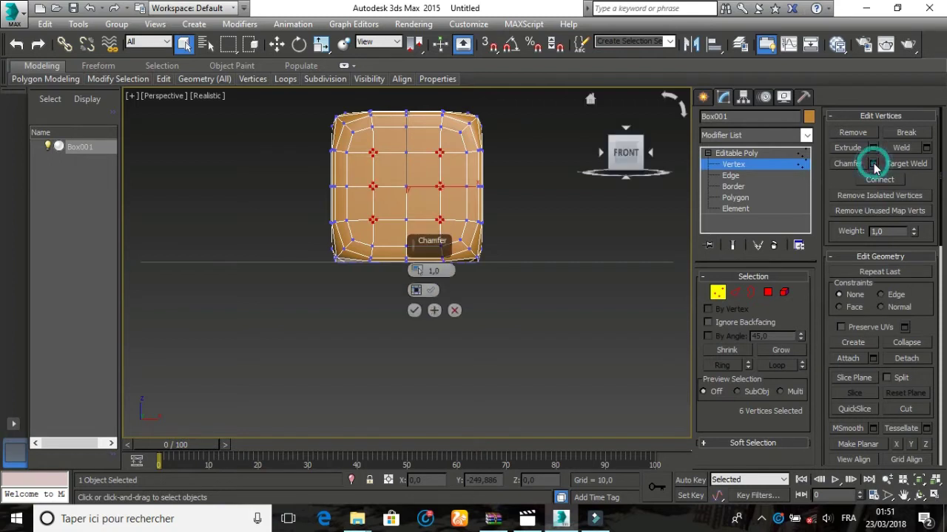
{"action": "left_click", "coordinate": [442, 271]}
{"action": "type", "text": "5"}
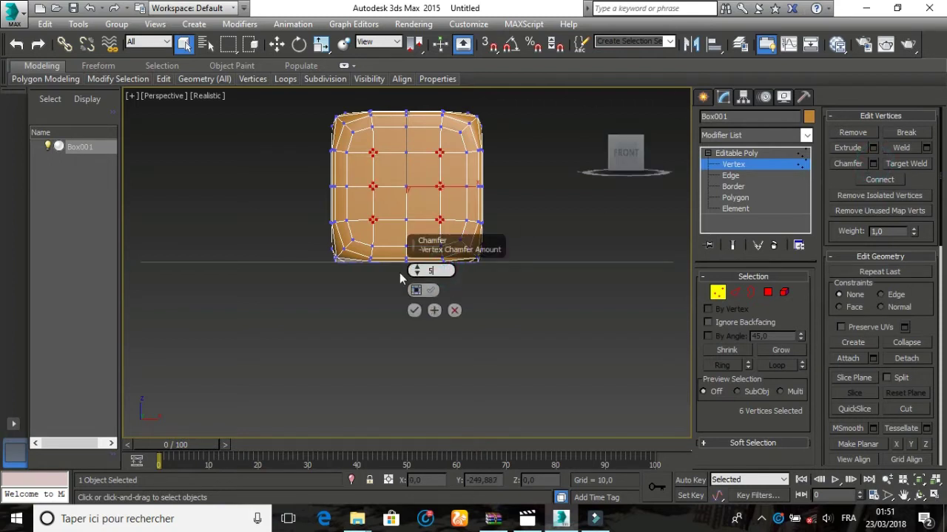
{"action": "left_click", "coordinate": [414, 311]}
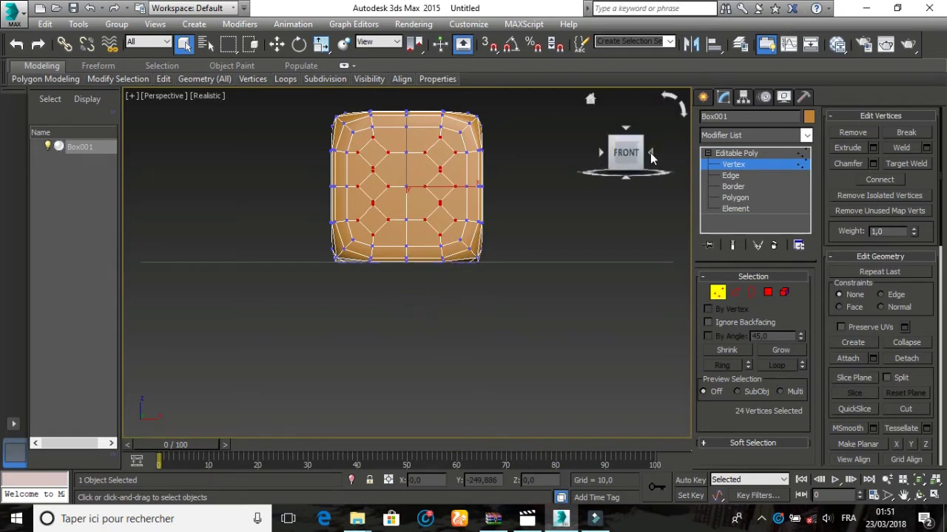
{"action": "left_click", "coordinate": [536, 216]}
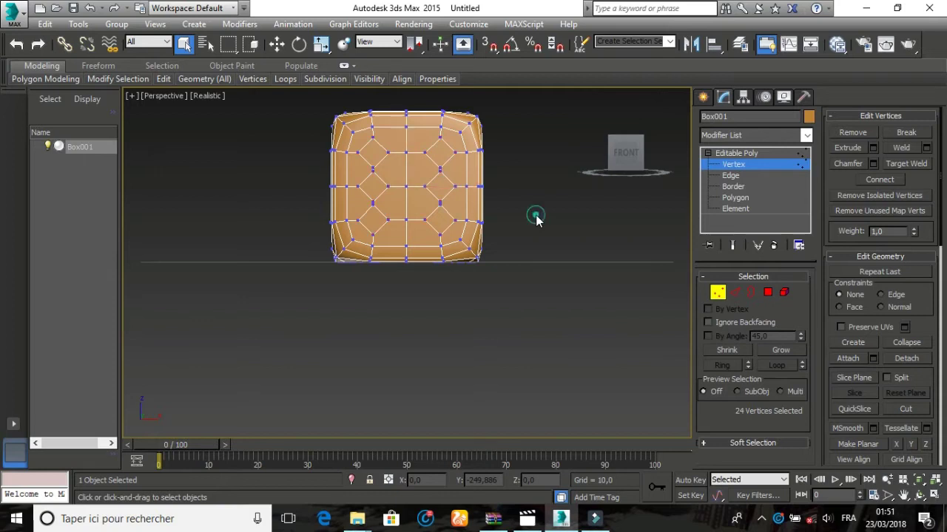
Chamfer five vertices on the right face, the center one and four diagonally around it, by 5.
{"action": "left_click", "coordinate": [650, 154]}
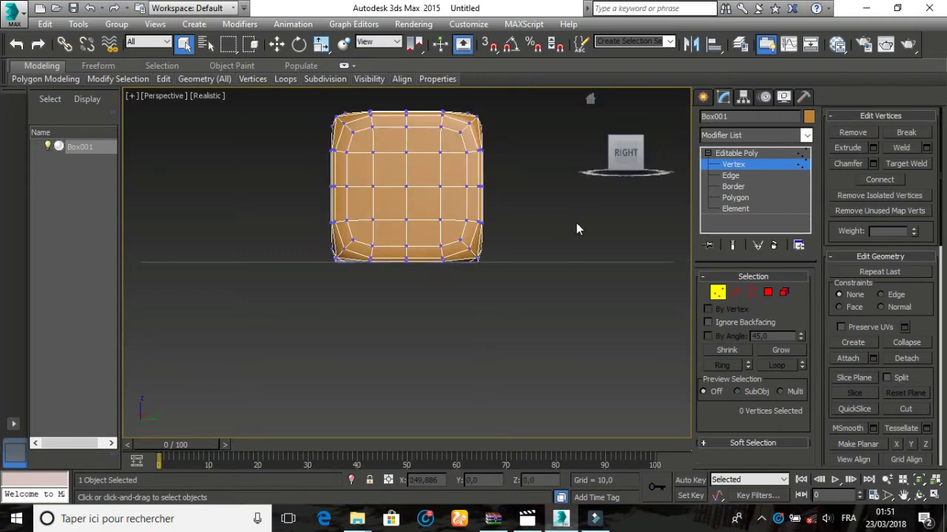
{"action": "left_click", "coordinate": [372, 220]}
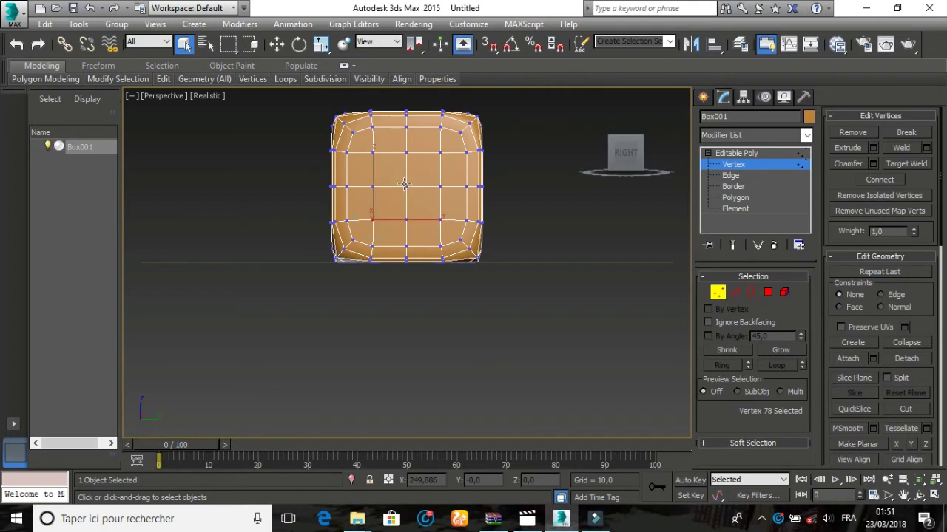
{"action": "left_click", "coordinate": [405, 185], "text": "ctrl"}
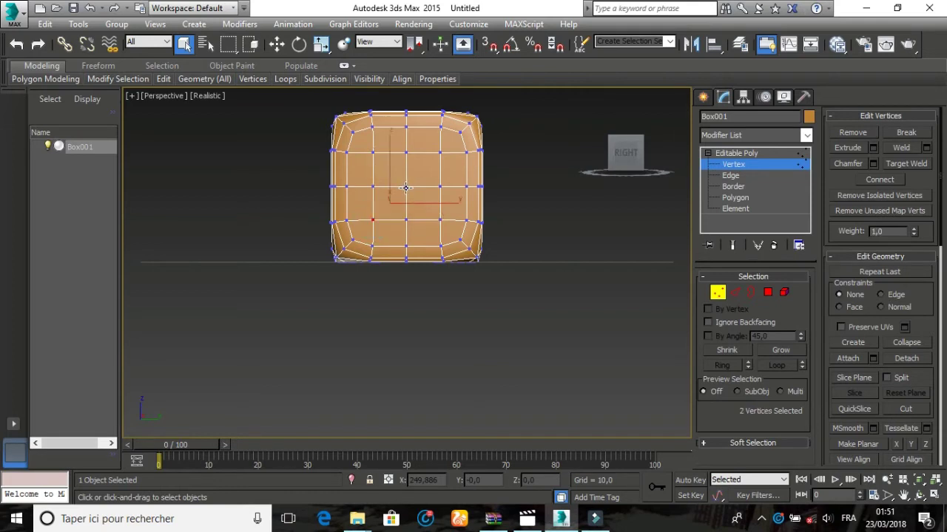
{"action": "left_click", "coordinate": [373, 152], "text": "ctrl"}
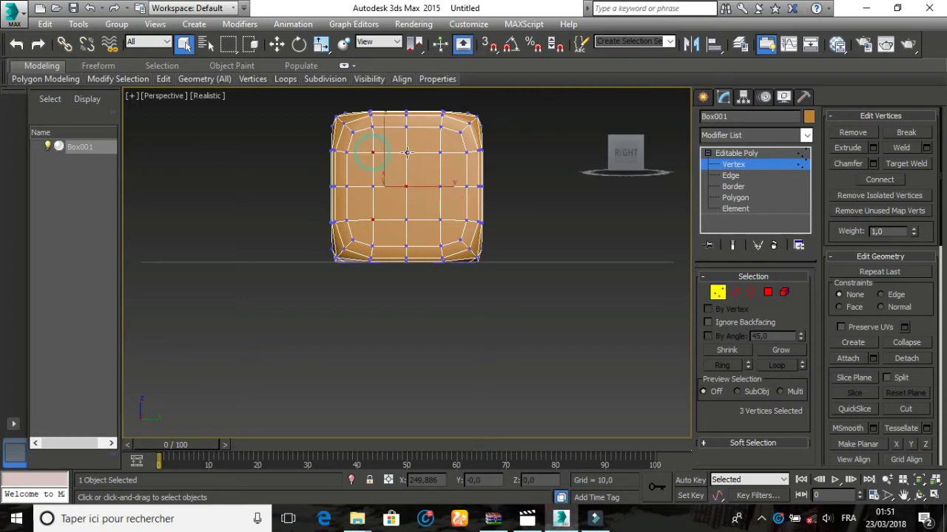
{"action": "left_click", "coordinate": [440, 152], "text": "ctrl"}
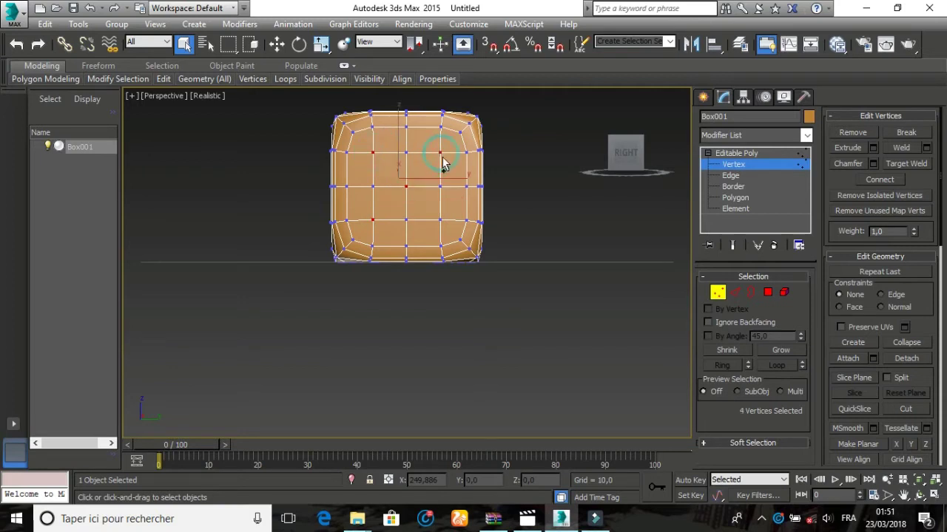
{"action": "left_click", "coordinate": [440, 220], "text": "ctrl"}
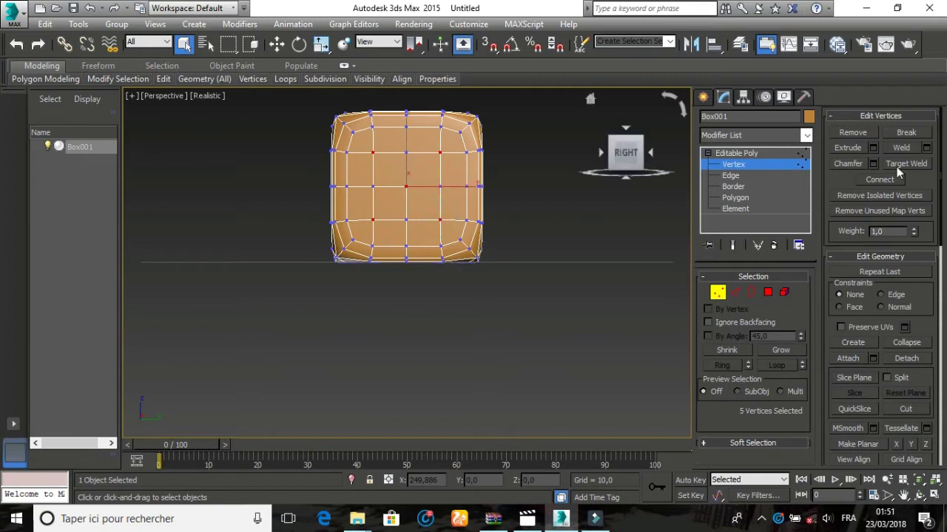
{"action": "left_click", "coordinate": [872, 164]}
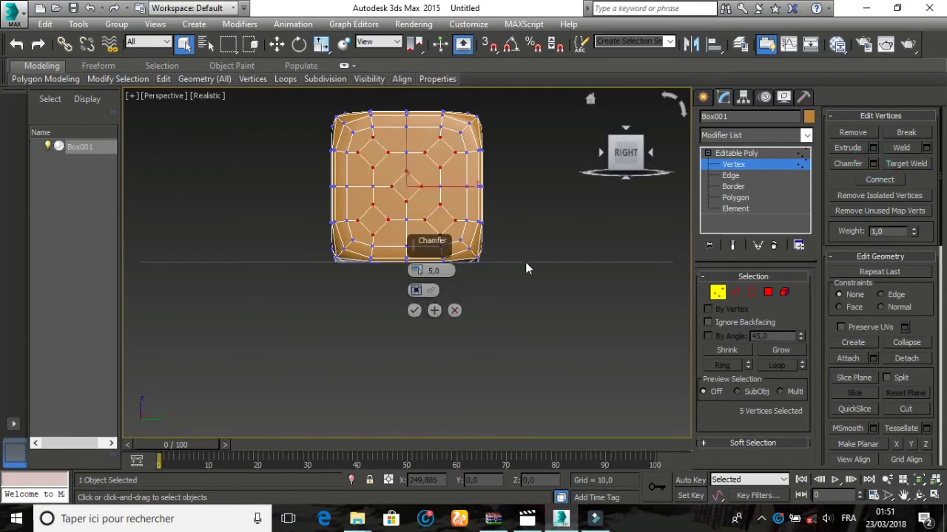
{"action": "left_click", "coordinate": [414, 310]}
{"action": "left_click", "coordinate": [559, 221]}
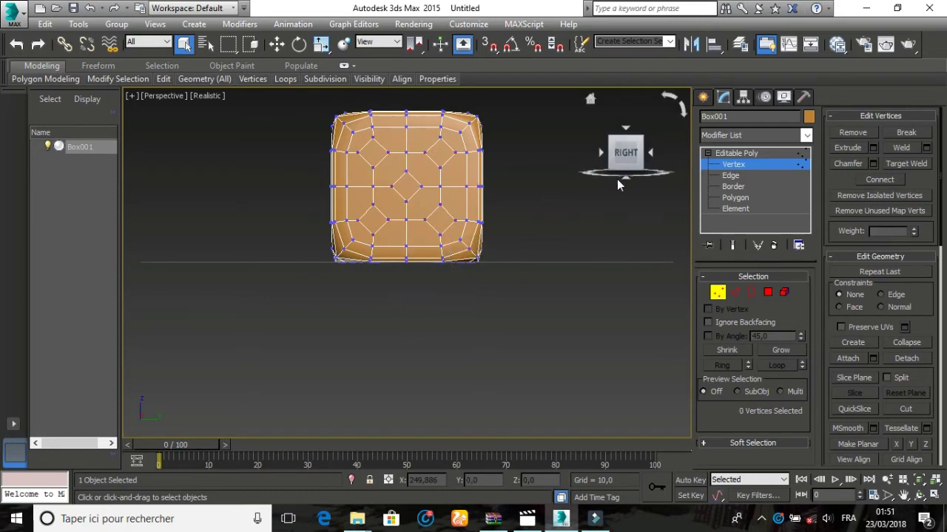
Chamfer the center vertex of the back face by 5.
{"action": "left_click", "coordinate": [651, 156]}
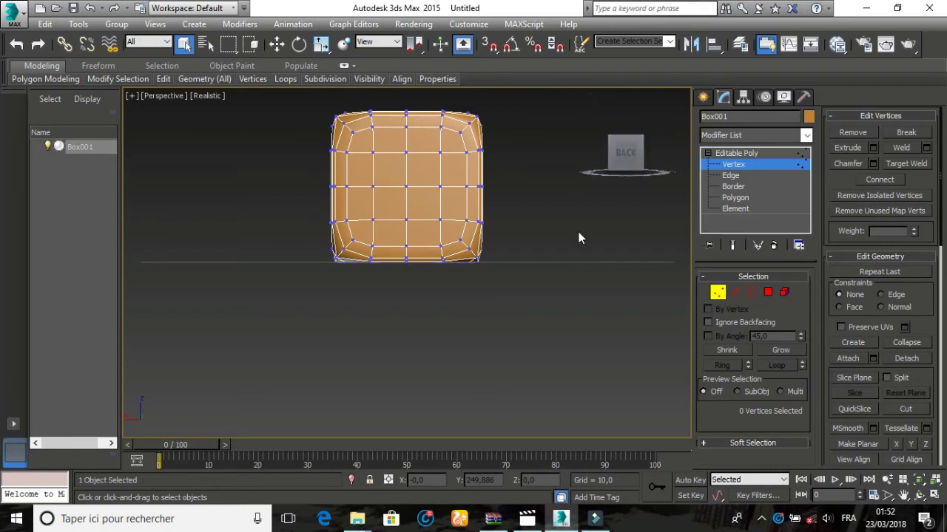
{"action": "left_click", "coordinate": [406, 187]}
{"action": "left_click", "coordinate": [872, 163]}
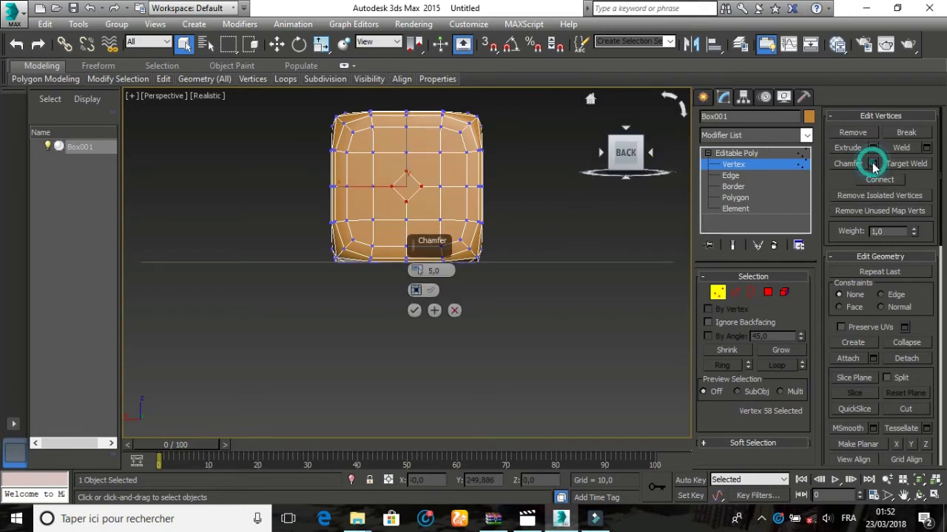
{"action": "left_click", "coordinate": [414, 311]}
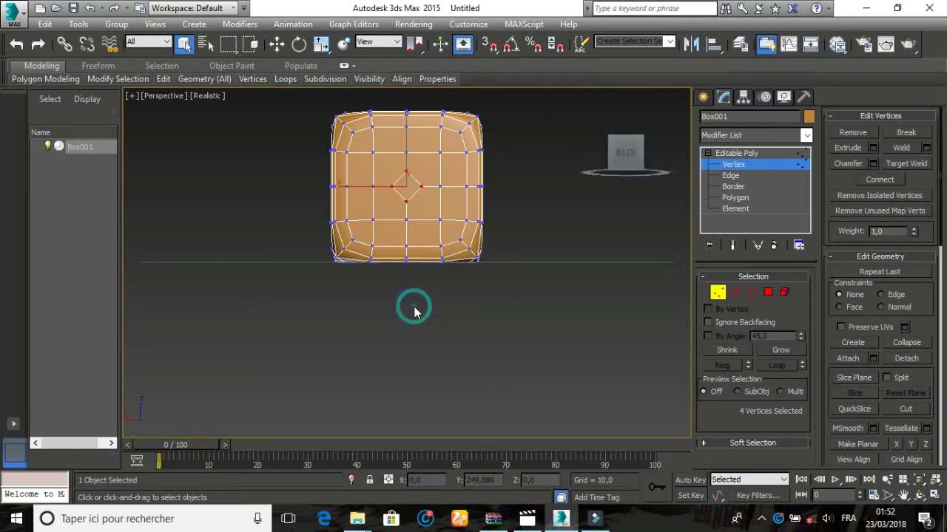
Chamfer two diagonally opposite vertices on the left face, lower-left and upper-right of its center, by 5.
{"action": "left_click", "coordinate": [556, 205]}
{"action": "mouse_move", "coordinate": [652, 157]}
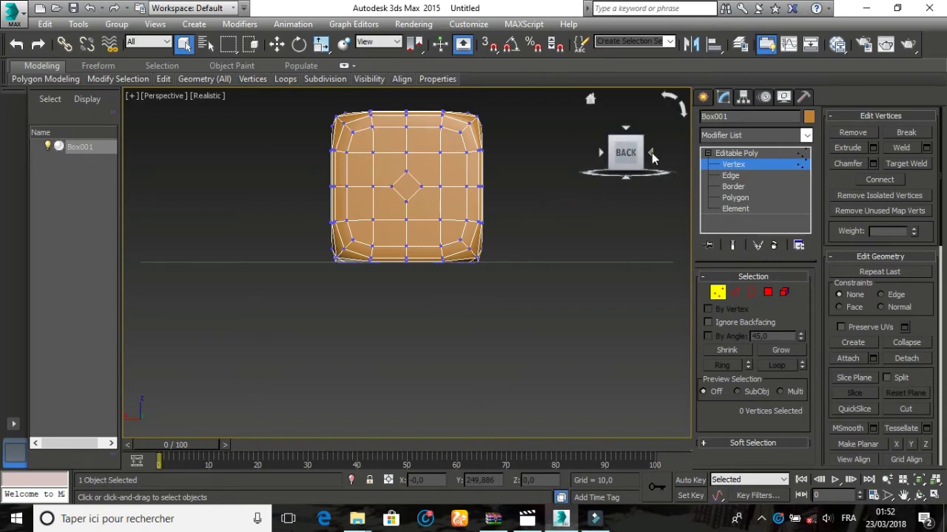
{"action": "left_click", "coordinate": [652, 153]}
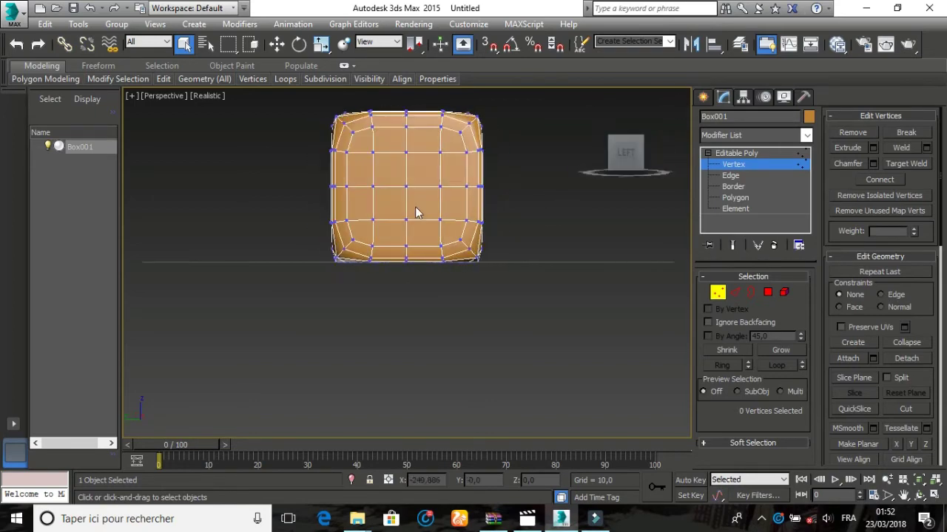
{"action": "left_click", "coordinate": [374, 220]}
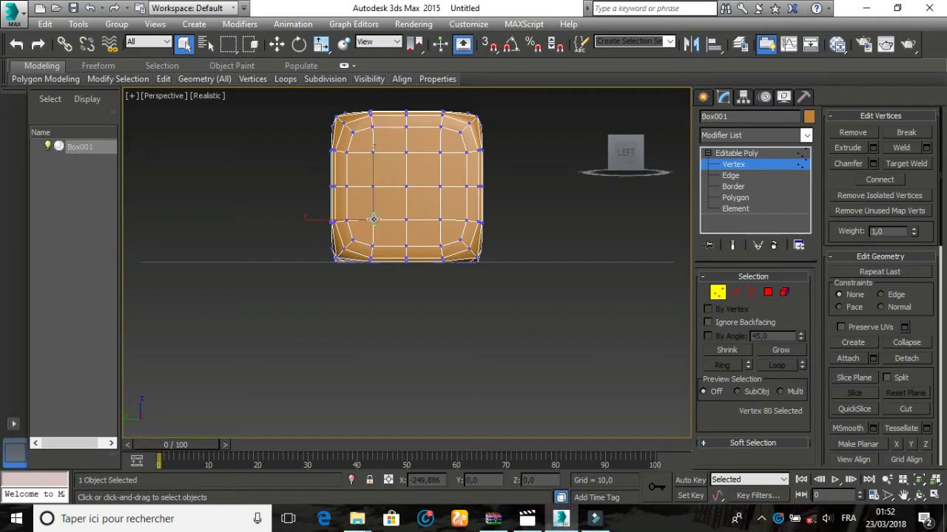
{"action": "left_click", "coordinate": [442, 153], "text": "ctrl"}
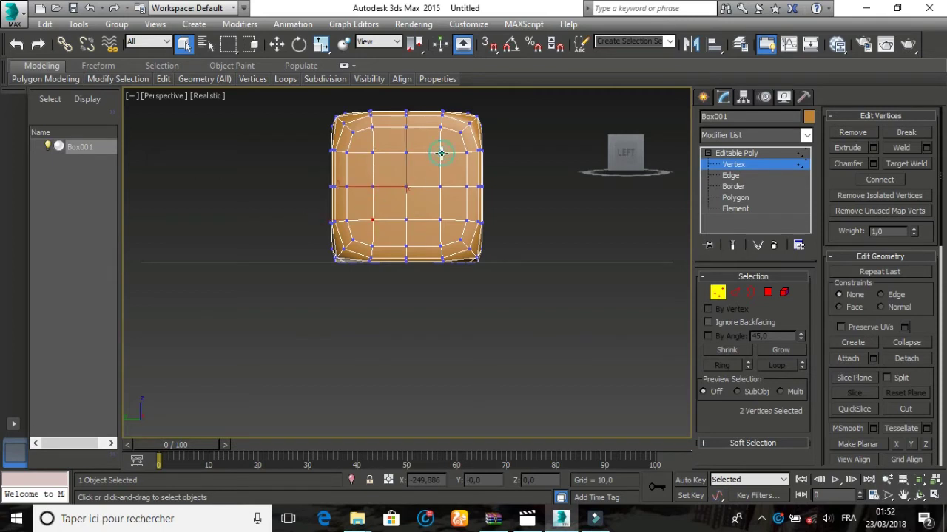
{"action": "left_click", "coordinate": [872, 163]}
{"action": "left_click", "coordinate": [416, 310]}
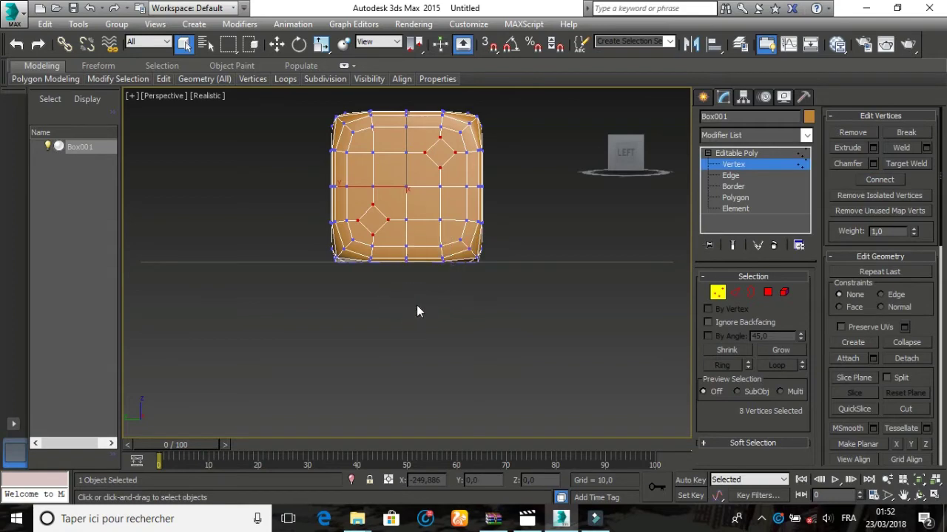
{"action": "left_click", "coordinate": [559, 219]}
Chamfer three vertices on the top face, along the diagonal from lower left through the center to upper right, by 5.
{"action": "left_click_drag", "start_coordinate": [653, 154], "coordinate": [659, 159]}
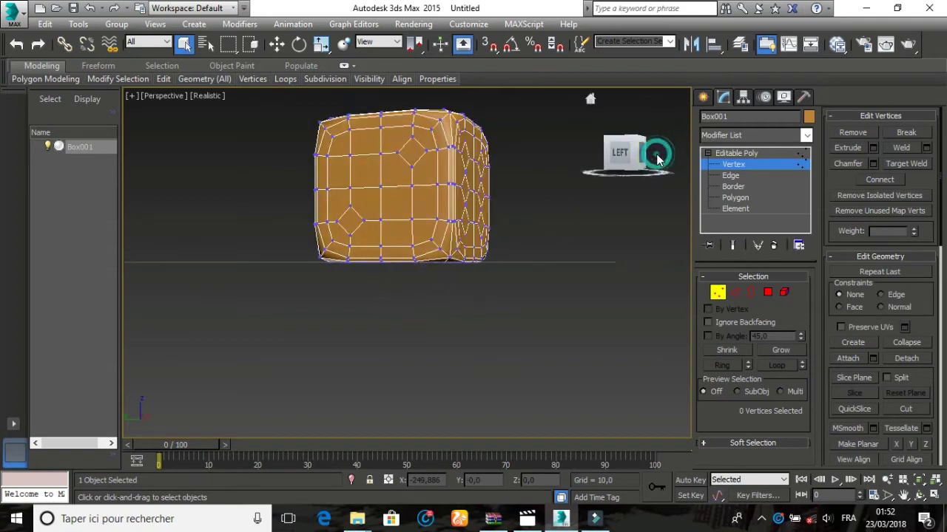
{"action": "left_click", "coordinate": [657, 157]}
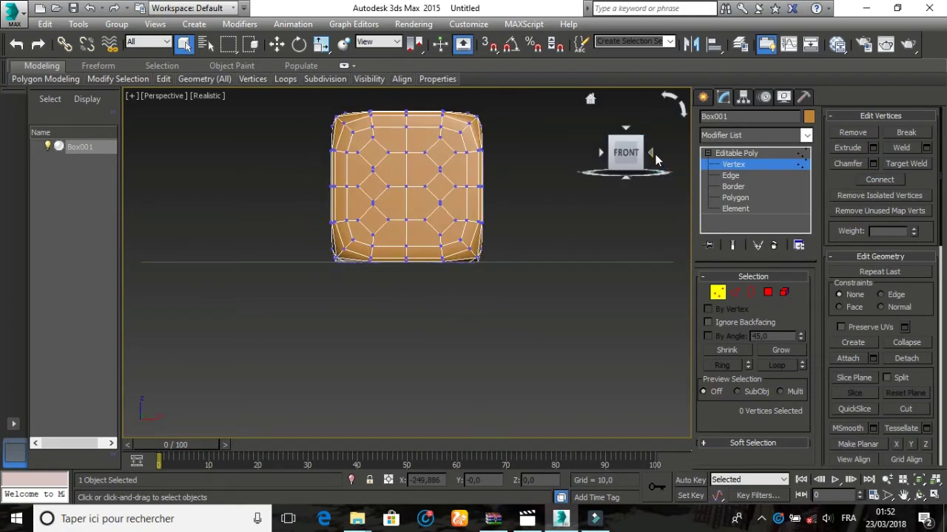
{"action": "left_click", "coordinate": [626, 130]}
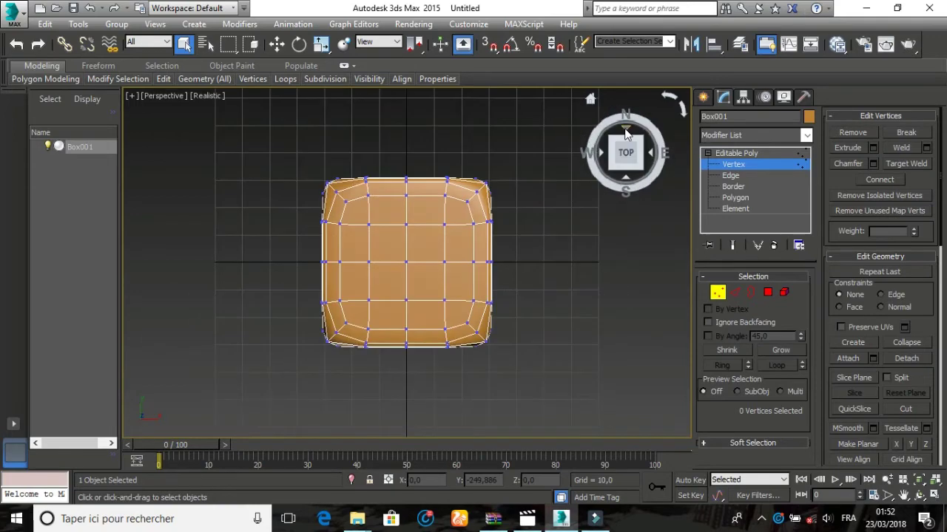
{"action": "left_click", "coordinate": [369, 301]}
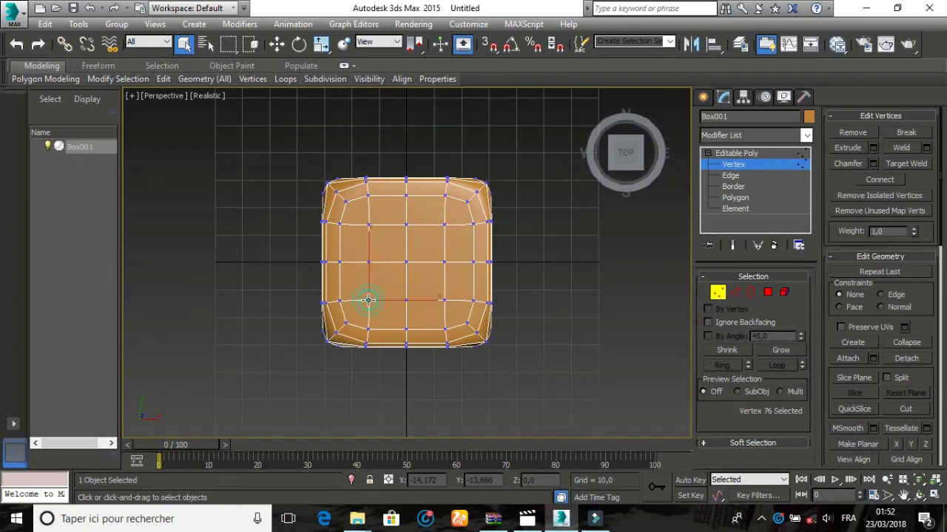
{"action": "left_click", "coordinate": [406, 262], "text": "ctrl"}
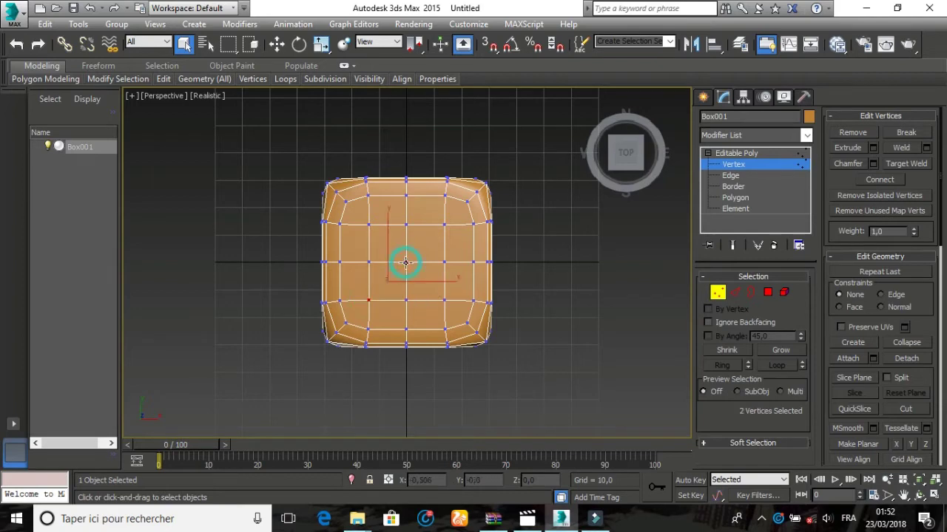
{"action": "left_click", "coordinate": [443, 225], "text": "ctrl"}
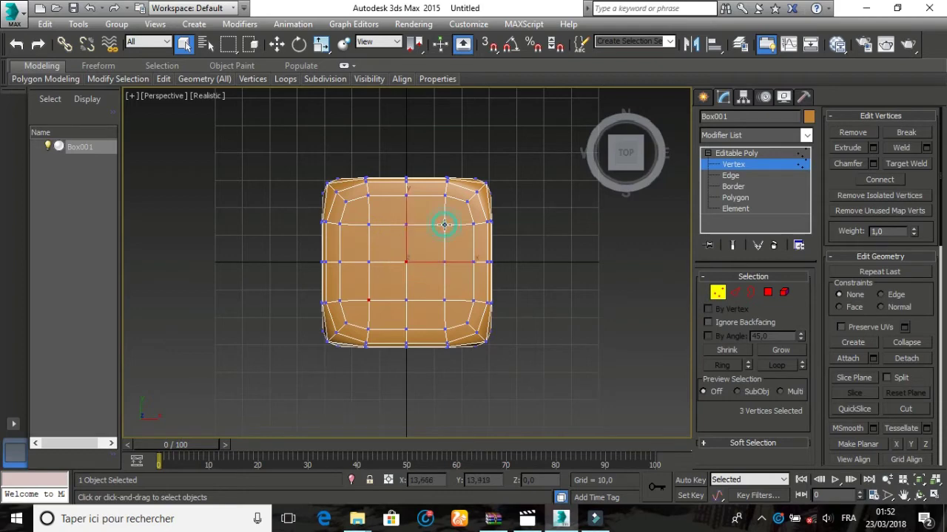
{"action": "left_click", "coordinate": [873, 164]}
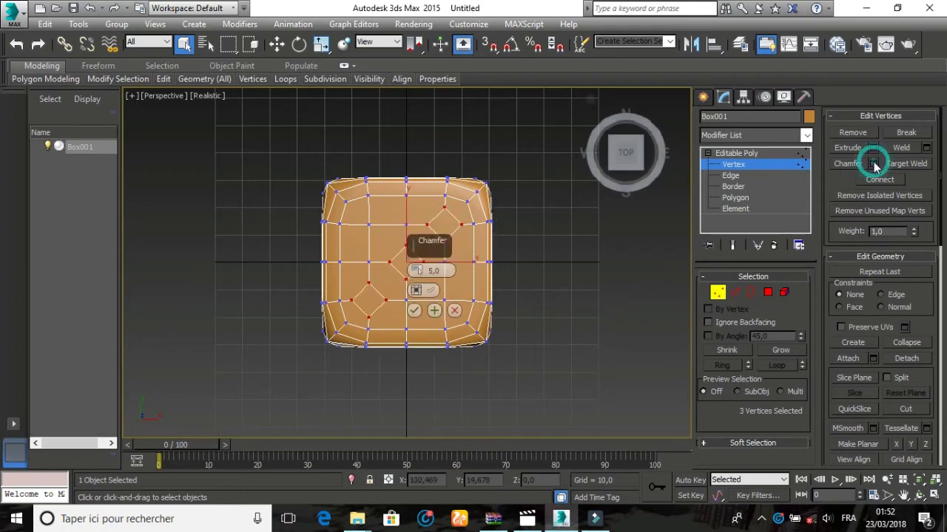
{"action": "left_click", "coordinate": [414, 312]}
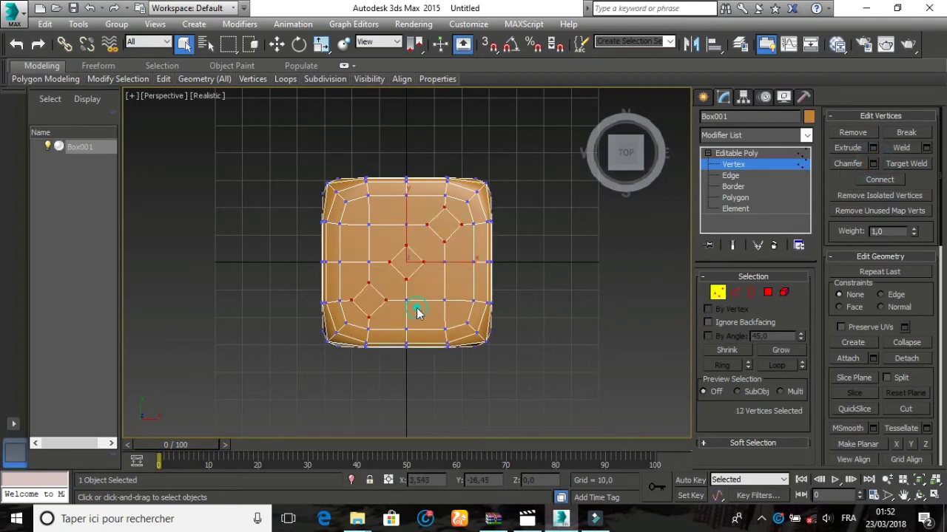
{"action": "mouse_move", "coordinate": [625, 141]}
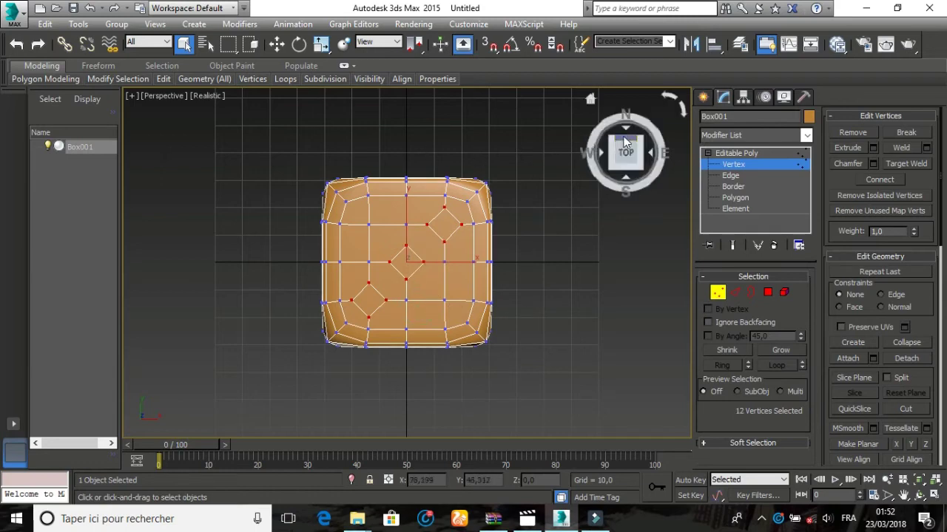
{"action": "left_click", "coordinate": [559, 264]}
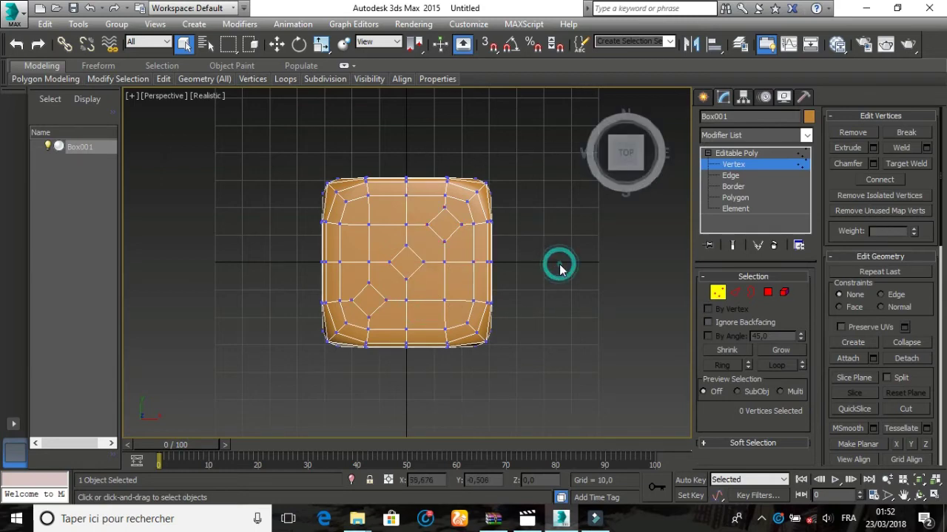
Chamfer four vertices on the bottom face, placed diagonally around its center, by 5.
{"action": "left_click", "coordinate": [624, 184]}
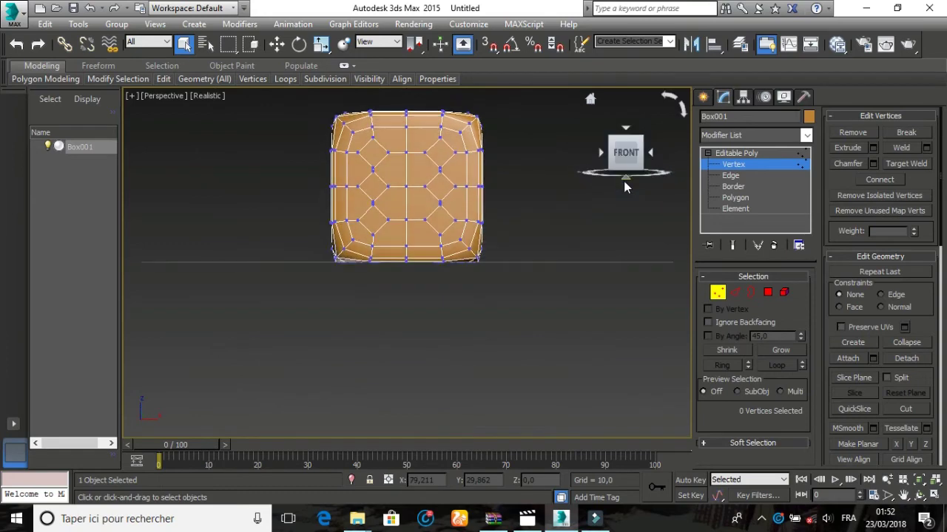
{"action": "left_click", "coordinate": [624, 184]}
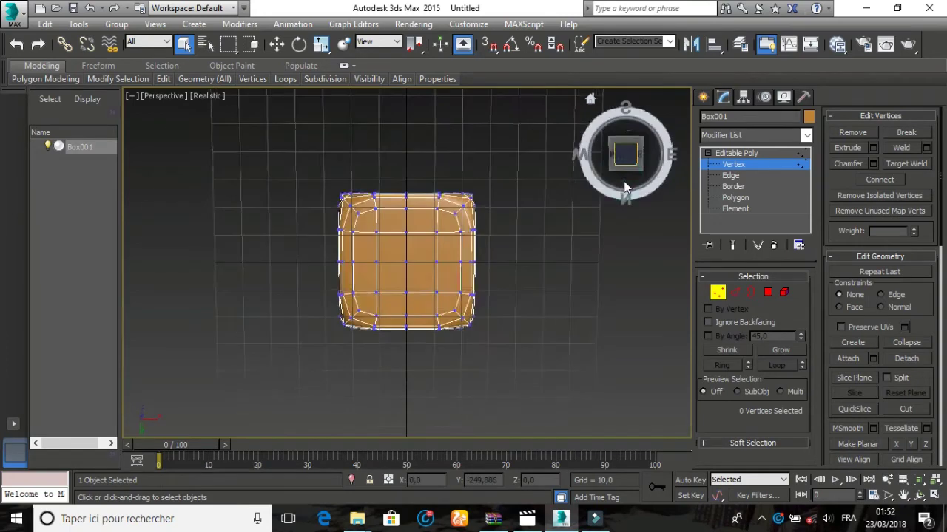
{"action": "left_click", "coordinate": [436, 231]}
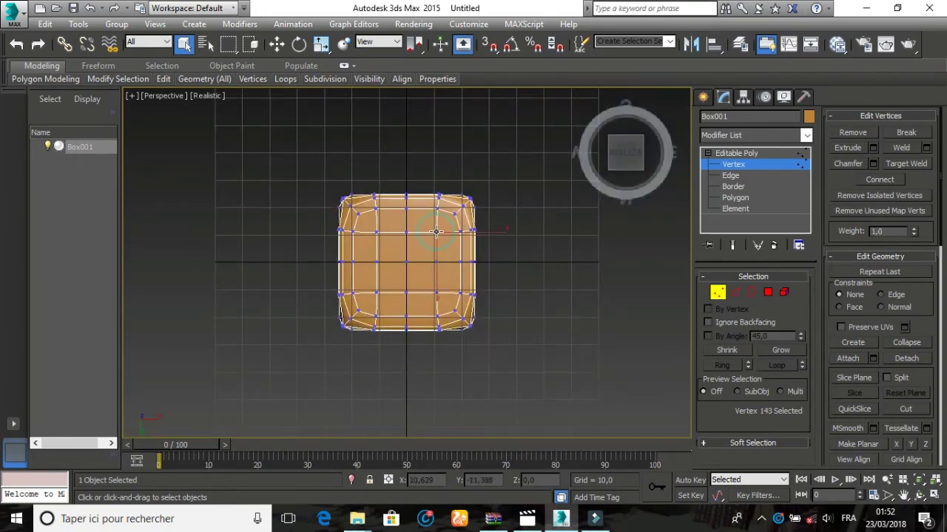
{"action": "left_click", "coordinate": [376, 231], "text": "ctrl"}
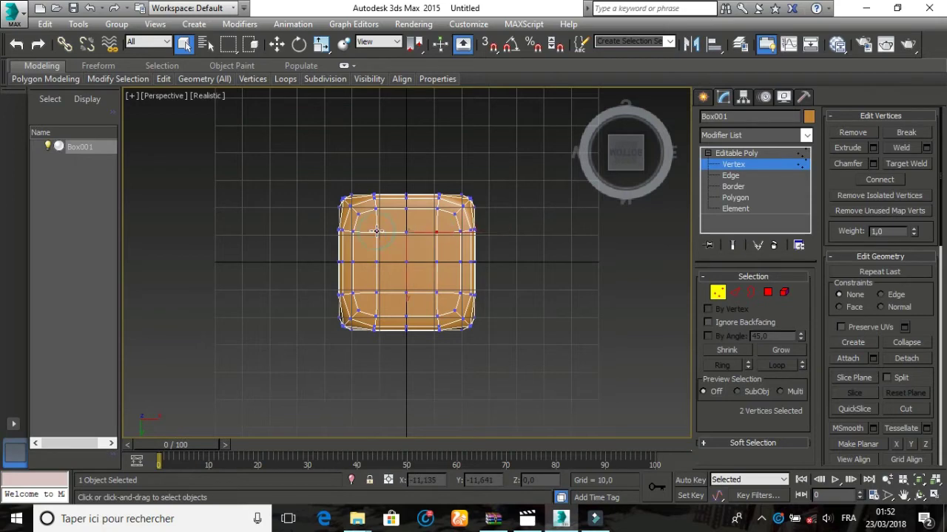
{"action": "left_click", "coordinate": [377, 294], "text": "ctrl"}
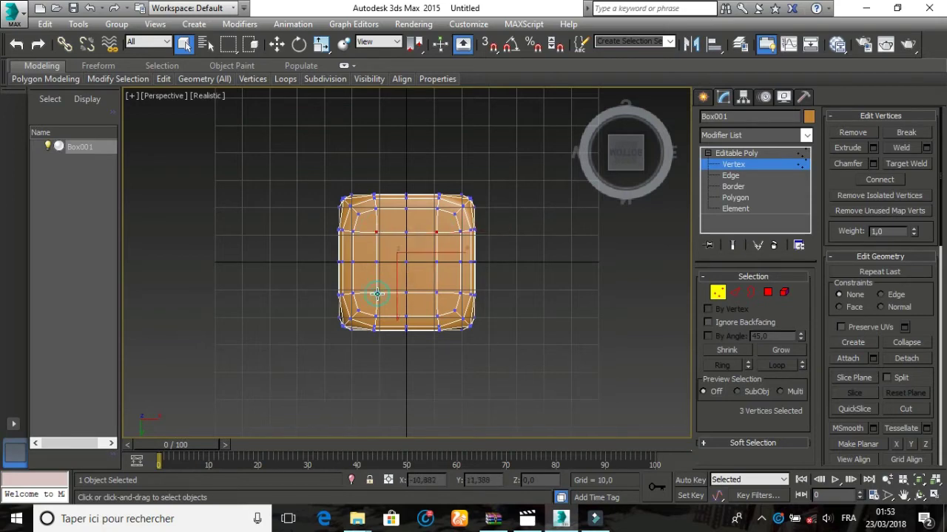
{"action": "left_click", "coordinate": [436, 293], "text": "ctrl"}
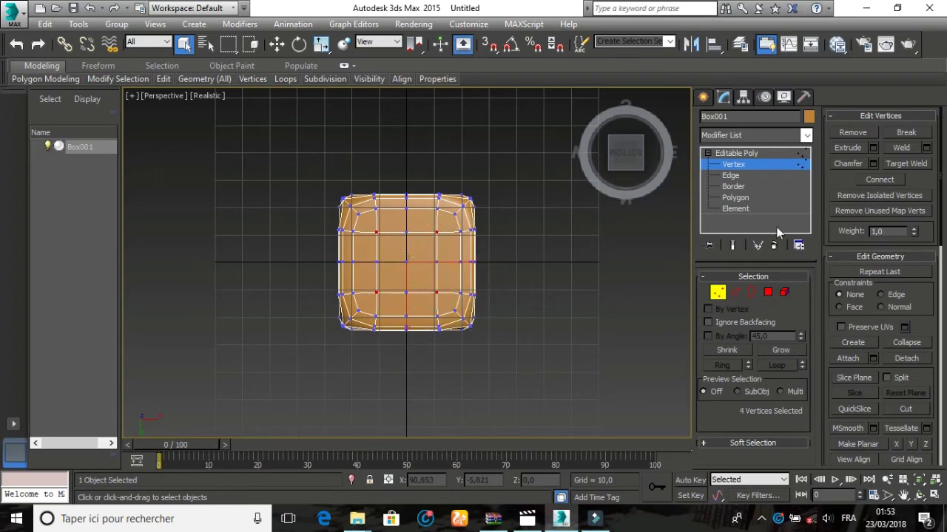
{"action": "left_click", "coordinate": [873, 164]}
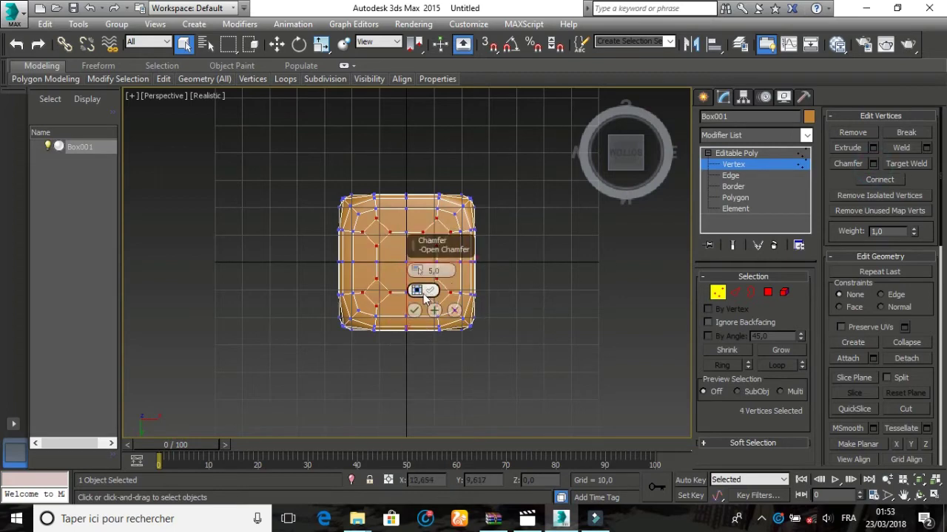
{"action": "left_click", "coordinate": [412, 309]}
{"action": "left_click", "coordinate": [547, 242]}
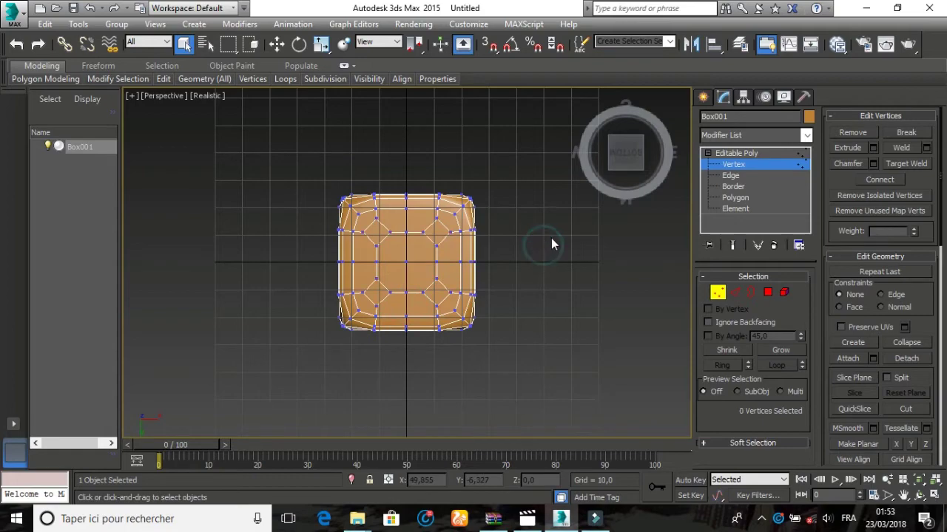
Switch to polygon editing and select the six diamond-shaped pip polygons on the front face.
{"action": "left_click", "coordinate": [590, 100]}
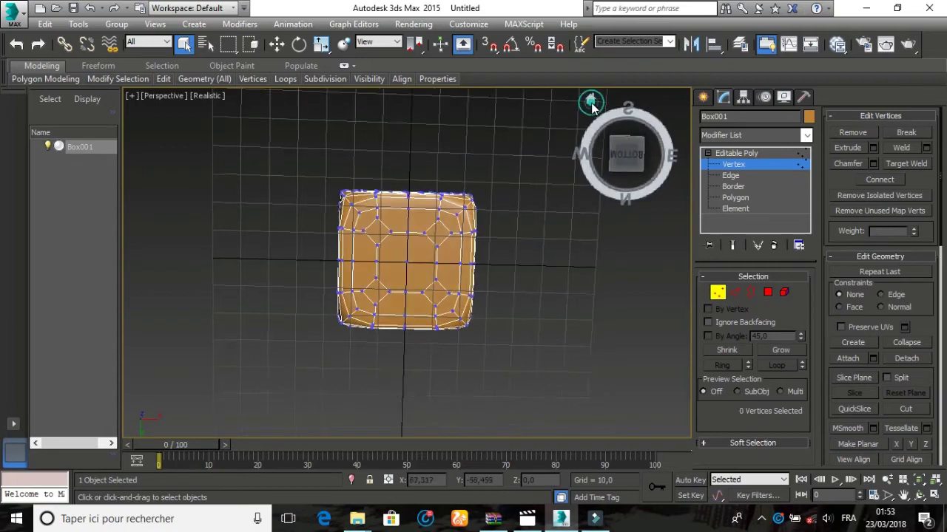
{"action": "left_click", "coordinate": [636, 158]}
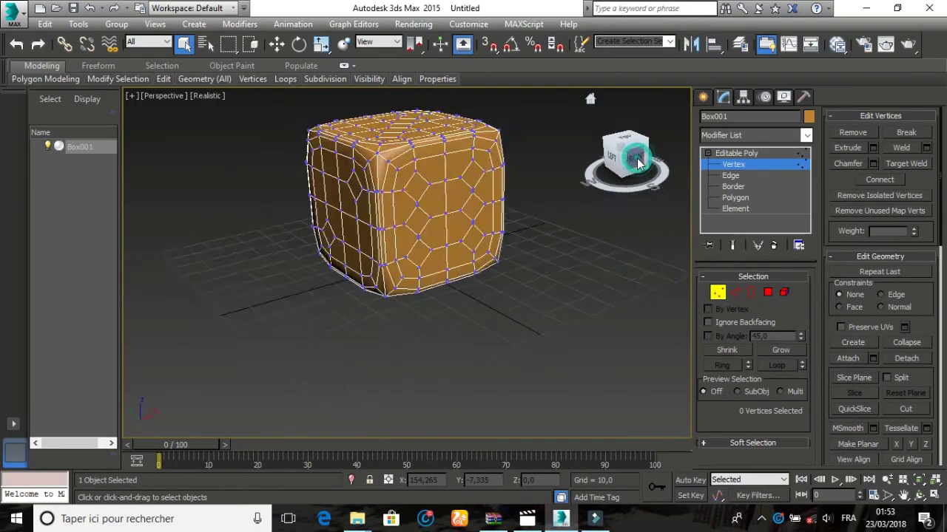
{"action": "left_click", "coordinate": [767, 293]}
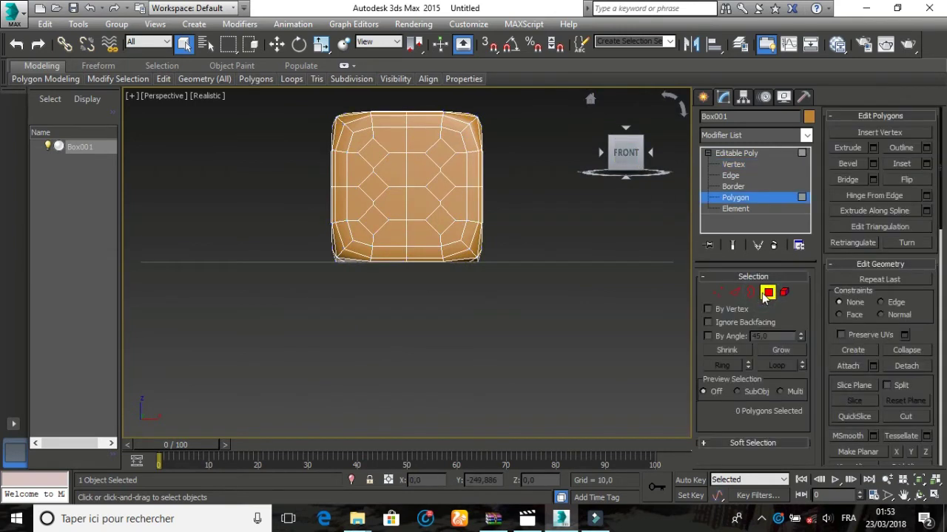
{"action": "left_click", "coordinate": [374, 155]}
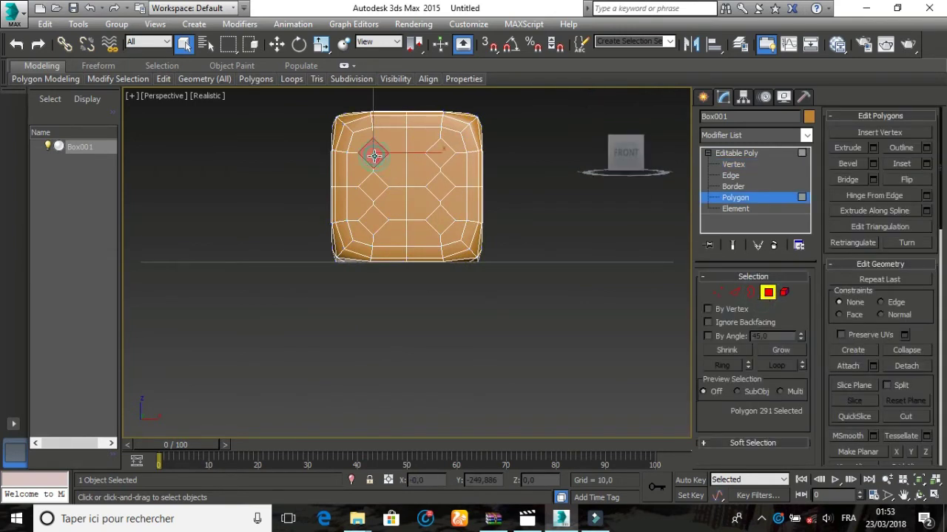
{"action": "left_click", "coordinate": [441, 154], "text": "ctrl"}
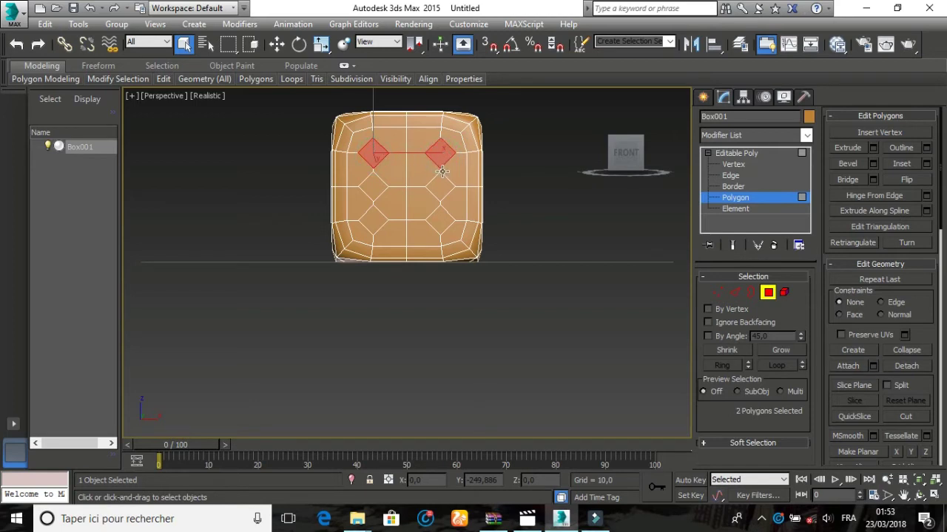
{"action": "left_click", "coordinate": [441, 185], "text": "ctrl"}
{"action": "left_click", "coordinate": [374, 185], "text": "ctrl"}
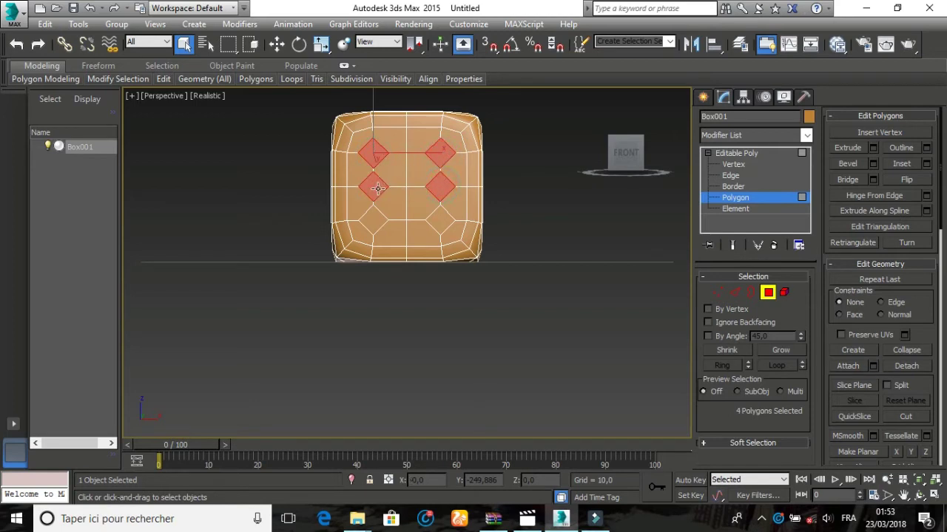
{"action": "left_click", "coordinate": [374, 220], "text": "ctrl"}
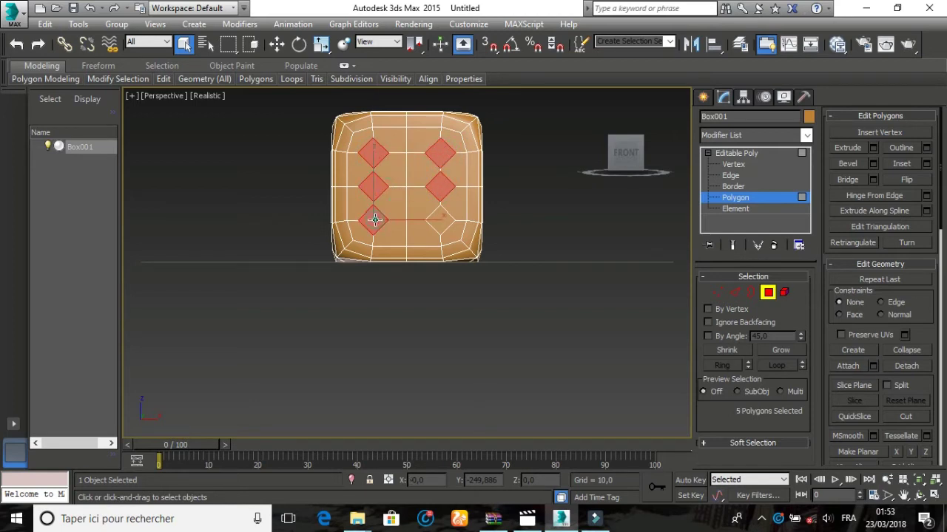
{"action": "left_click", "coordinate": [449, 220], "text": "ctrl"}
Add the five diamond polygons on the right face and the center diamond on the back face to the selection.
{"action": "left_click_drag", "start_coordinate": [633, 155], "coordinate": [581, 168]}
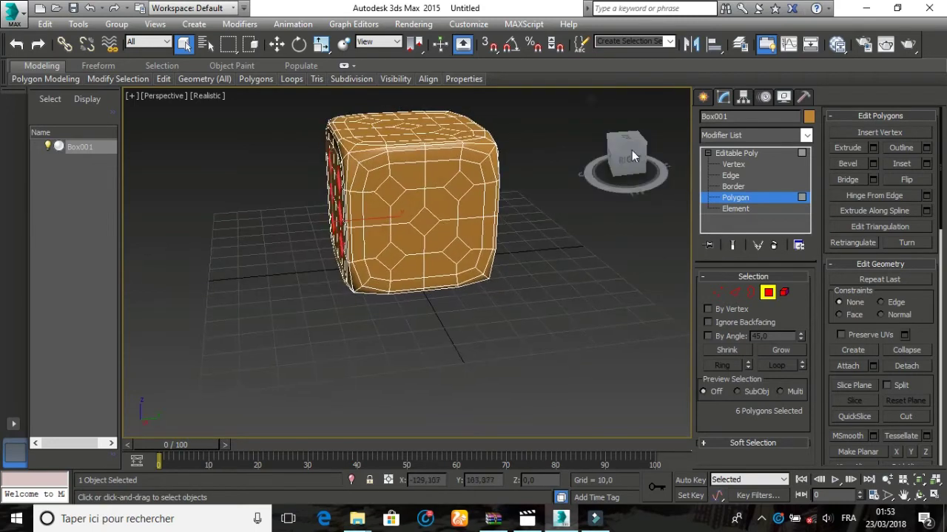
{"action": "left_click", "coordinate": [389, 192], "text": "ctrl"}
{"action": "left_click", "coordinate": [391, 256], "text": "ctrl"}
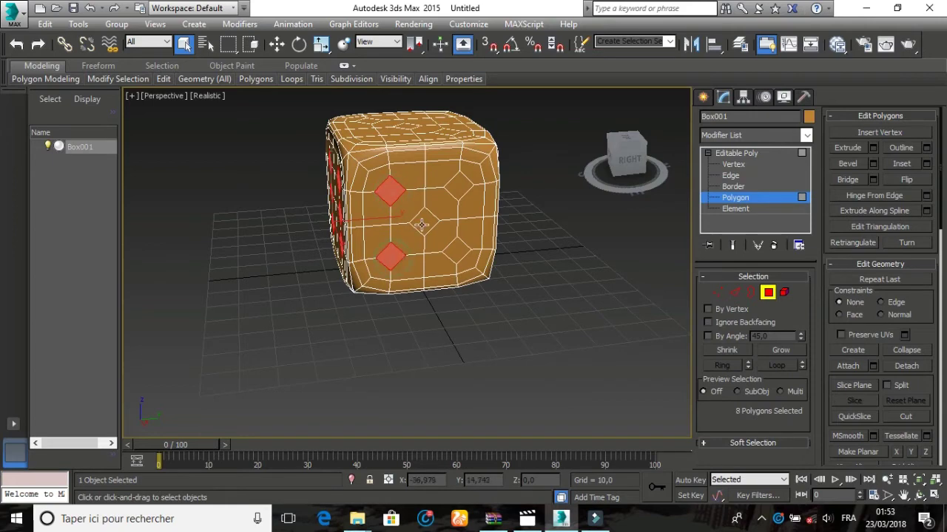
{"action": "left_click", "coordinate": [423, 221], "text": "ctrl"}
{"action": "left_click", "coordinate": [458, 185], "text": "ctrl"}
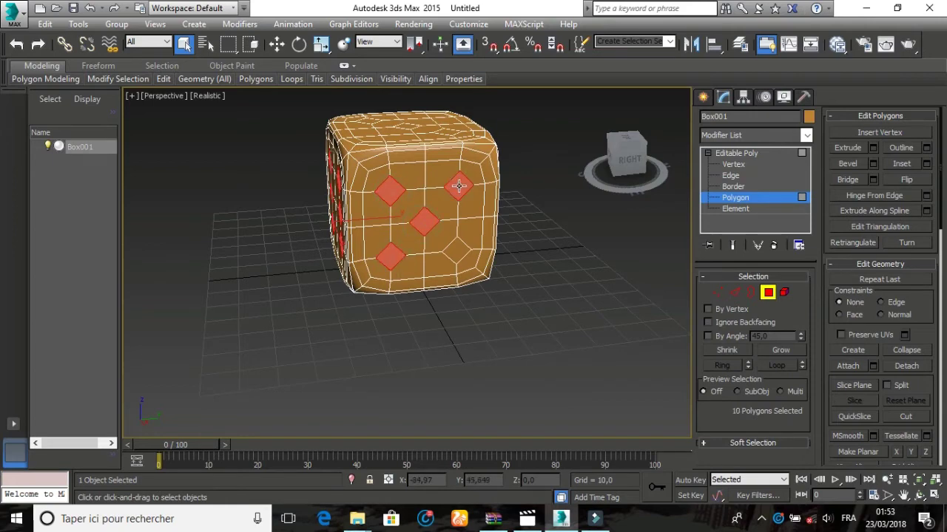
{"action": "left_click", "coordinate": [457, 251], "text": "ctrl"}
{"action": "left_click_drag", "start_coordinate": [645, 161], "coordinate": [515, 253]}
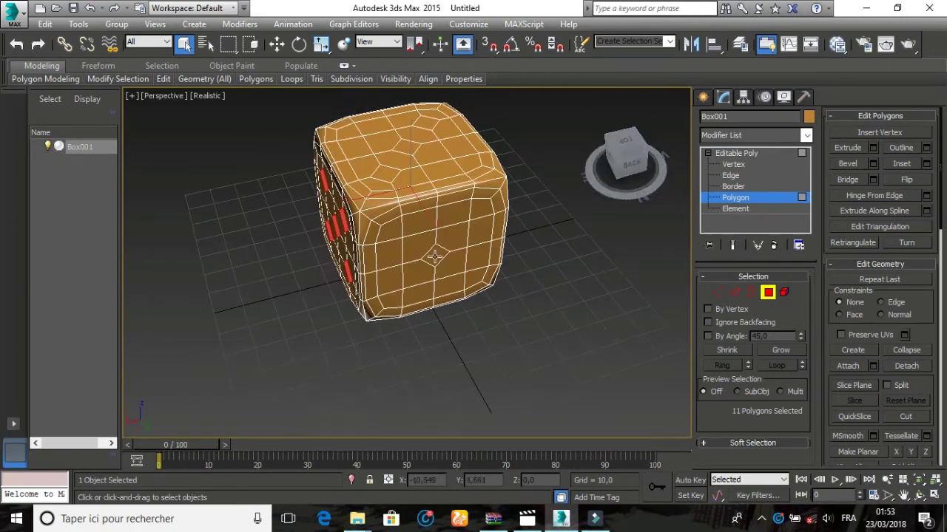
{"action": "left_click", "coordinate": [435, 255], "text": "ctrl"}
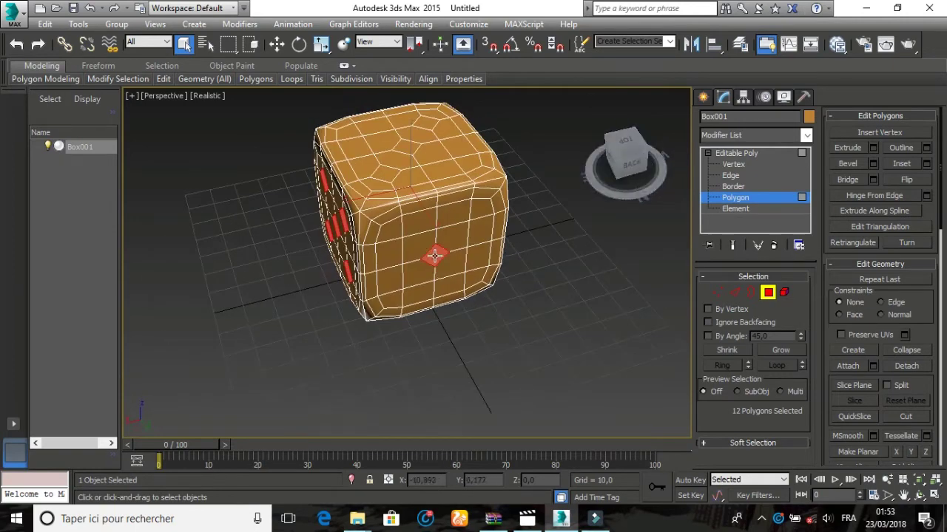
Add the three diamond polygons on the top face and the two on the left face to the selection.
{"action": "left_click", "coordinate": [386, 174], "text": "ctrl"}
{"action": "left_click", "coordinate": [410, 146], "text": "ctrl"}
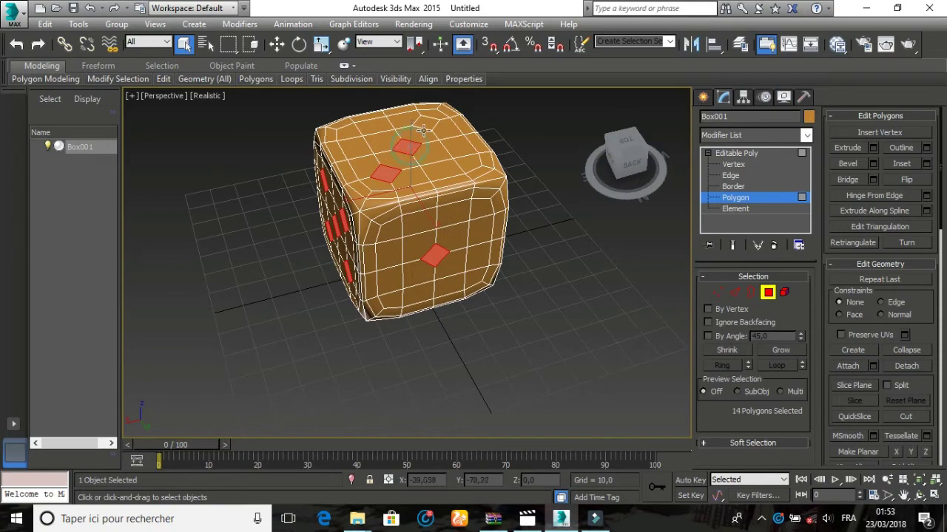
{"action": "left_click", "coordinate": [426, 122], "text": "ctrl"}
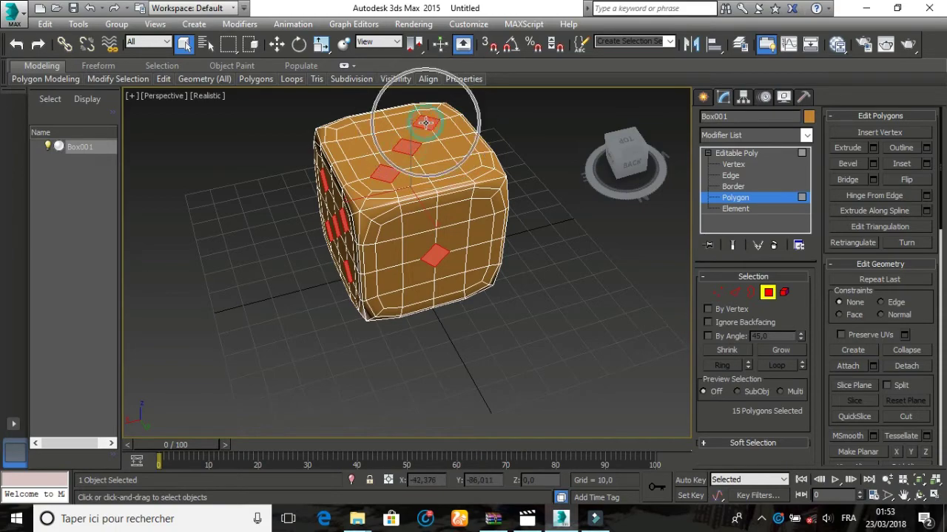
{"action": "left_click_drag", "start_coordinate": [632, 166], "coordinate": [626, 159]}
{"action": "left_click", "coordinate": [633, 160]}
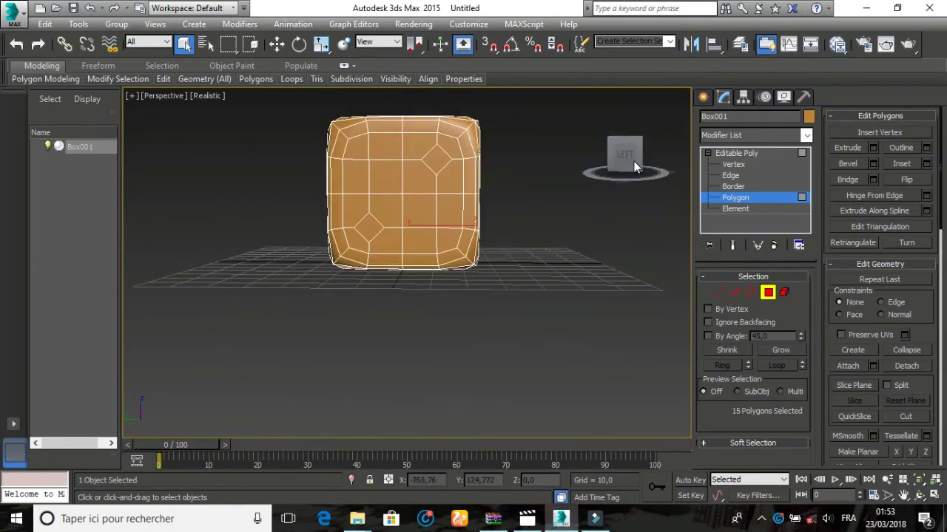
{"action": "left_click", "coordinate": [438, 160], "text": "ctrl"}
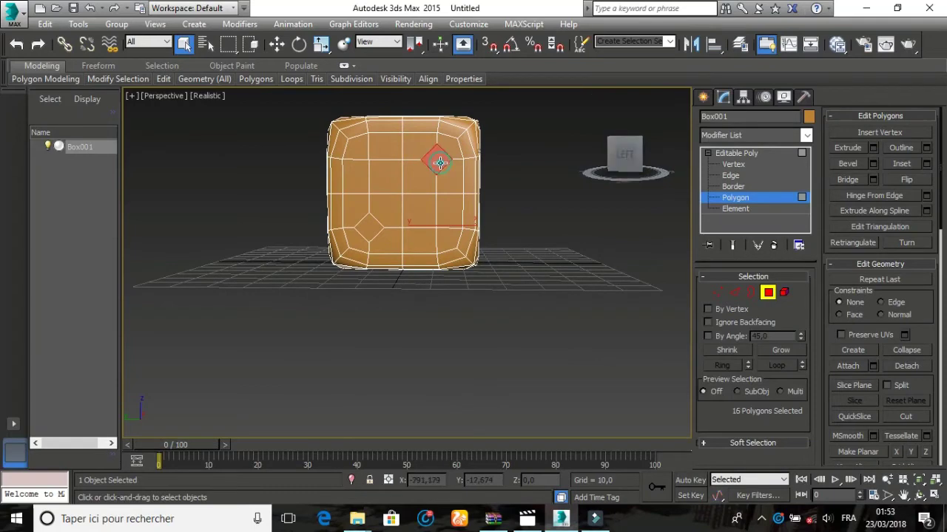
{"action": "left_click", "coordinate": [373, 227], "text": "ctrl"}
Add the four diamond polygons on the bottom face to the selection.
{"action": "left_click_drag", "start_coordinate": [616, 166], "coordinate": [619, 170]}
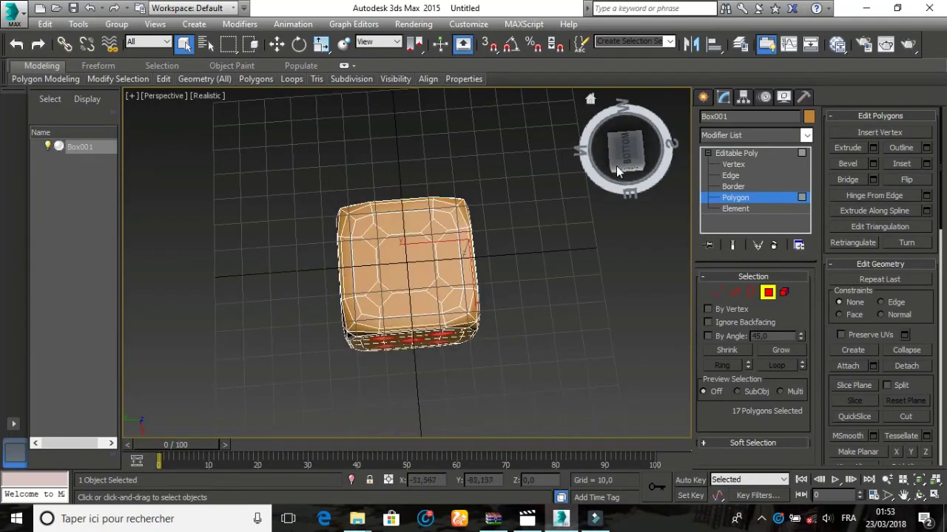
{"action": "left_click", "coordinate": [434, 231], "text": "ctrl"}
{"action": "left_click", "coordinate": [374, 236], "text": "ctrl"}
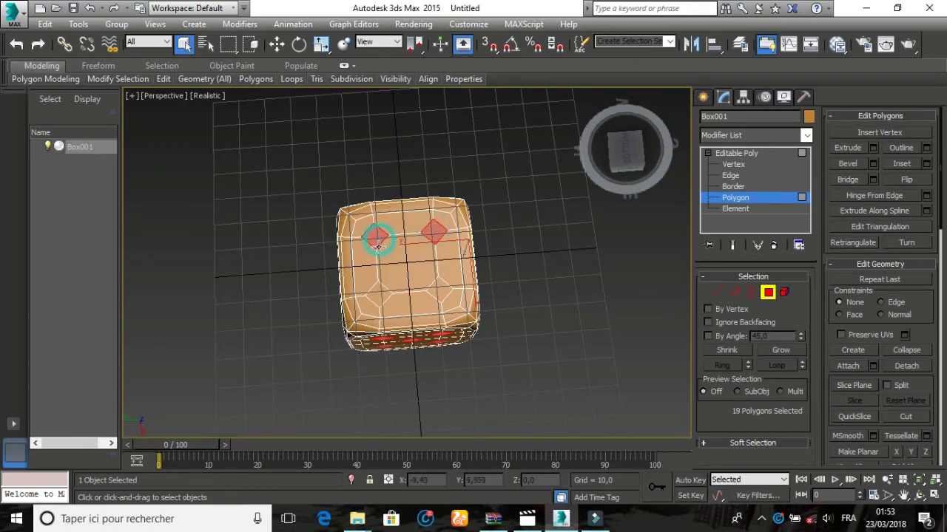
{"action": "left_click", "coordinate": [378, 295], "text": "ctrl"}
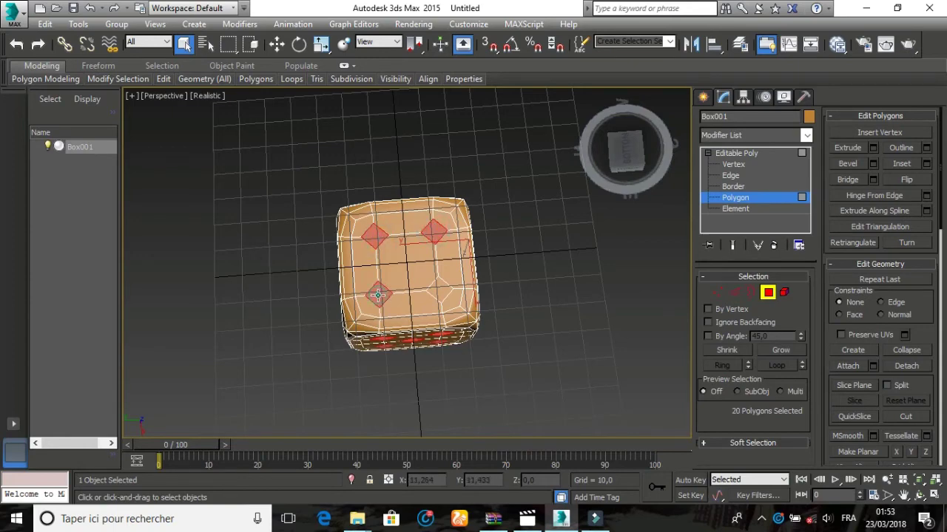
{"action": "left_click", "coordinate": [440, 291], "text": "ctrl"}
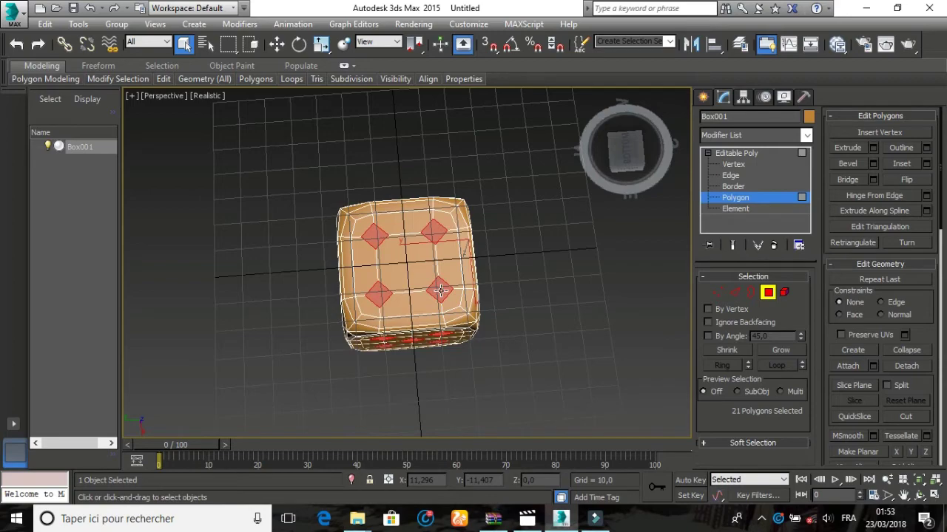
Bevel all the selected pip polygons inward with a height of -3 and an outline of -1.
{"action": "left_click", "coordinate": [628, 146]}
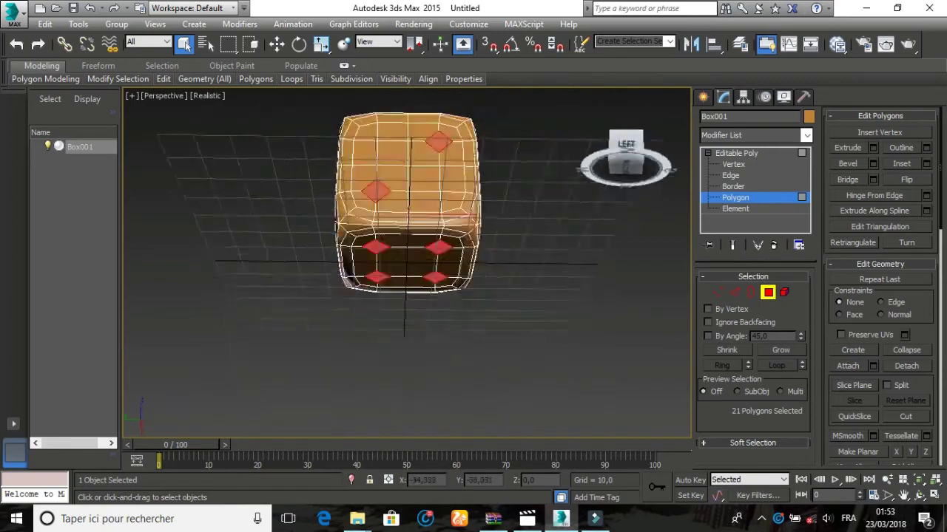
{"action": "left_click_drag", "start_coordinate": [628, 146], "coordinate": [568, 153]}
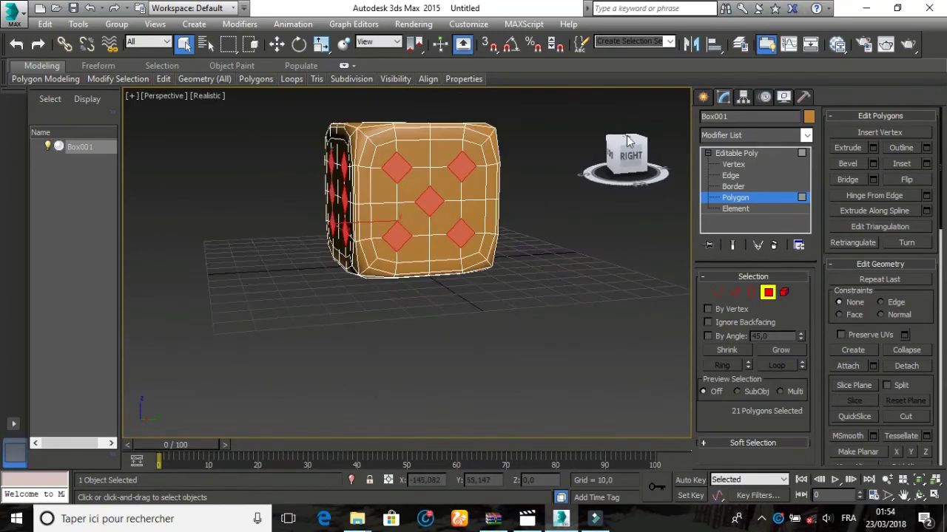
{"action": "left_click", "coordinate": [873, 164]}
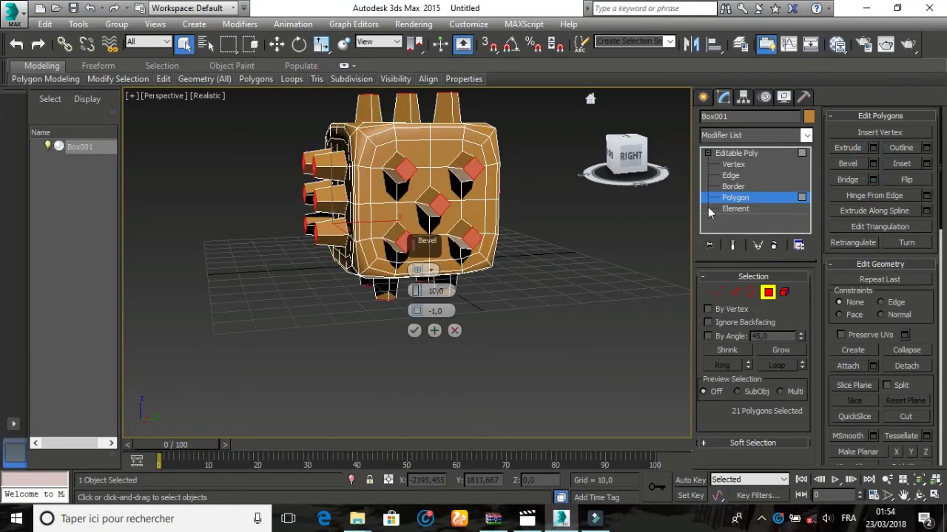
{"action": "left_click", "coordinate": [443, 292]}
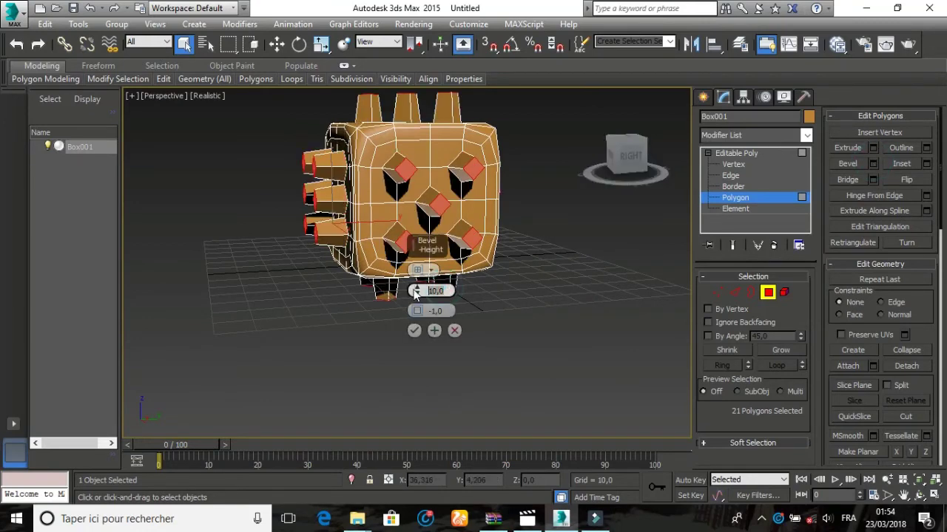
{"action": "type", "text": "-3"}
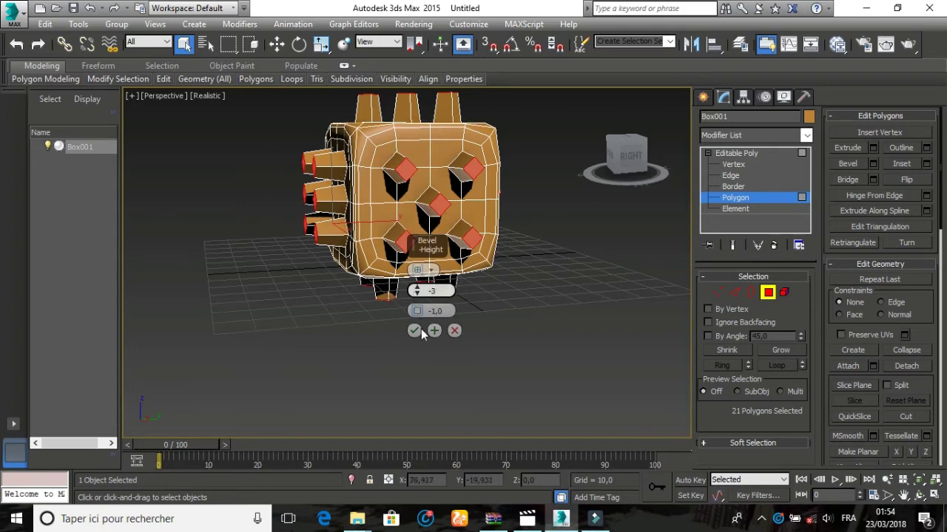
{"action": "key", "text": "Return"}
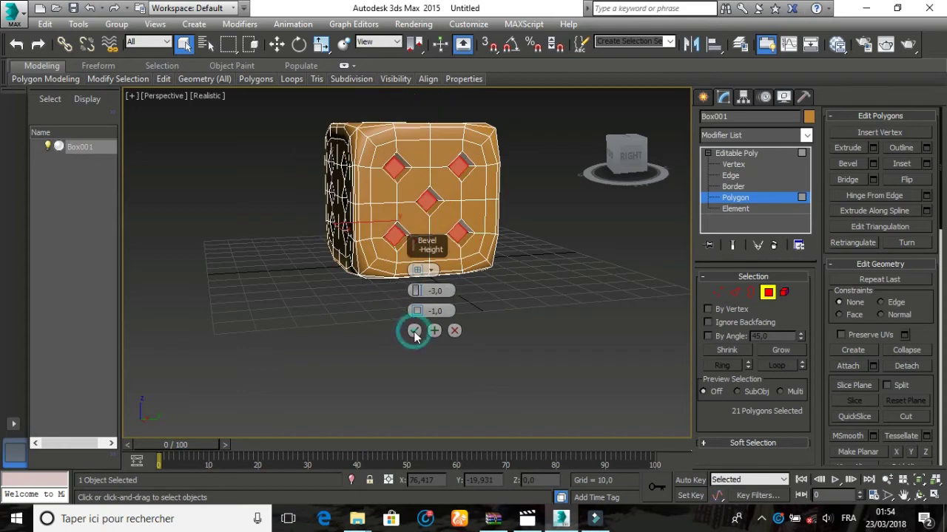
{"action": "left_click", "coordinate": [413, 331]}
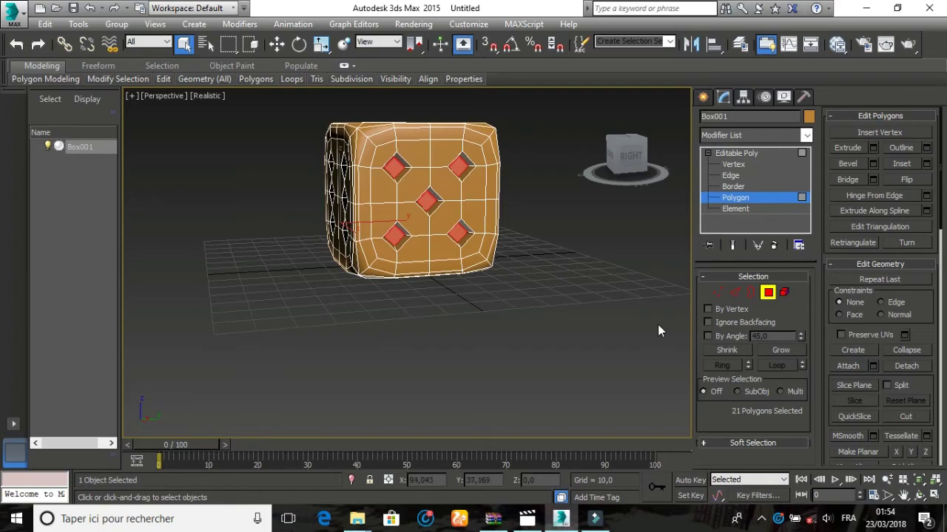
Grow the pip selection once to include the side walls of the recesses.
{"action": "left_click_drag", "start_coordinate": [625, 156], "coordinate": [601, 126]}
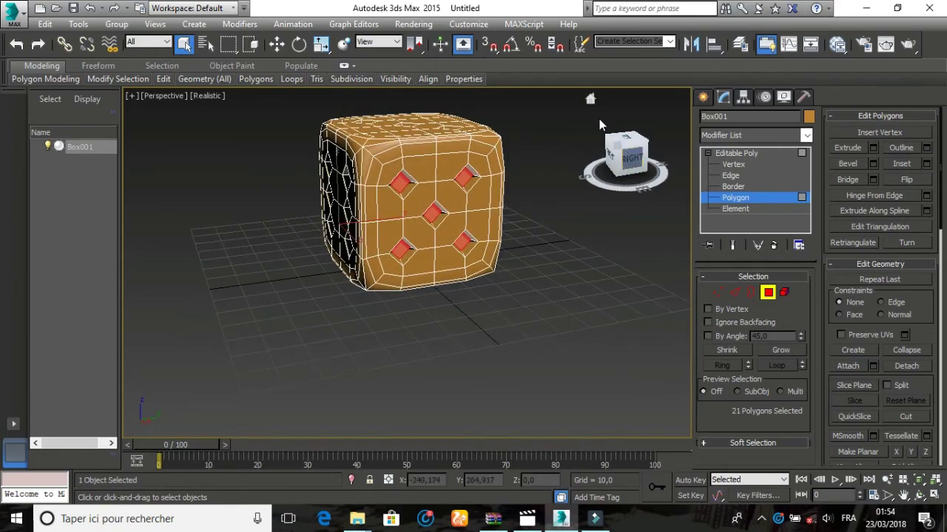
{"action": "left_click", "coordinate": [590, 98]}
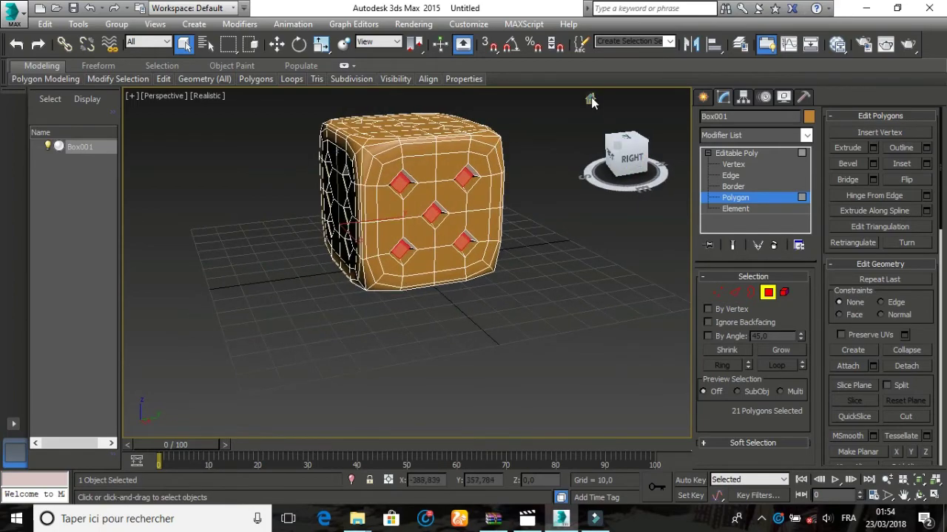
{"action": "left_click", "coordinate": [781, 351]}
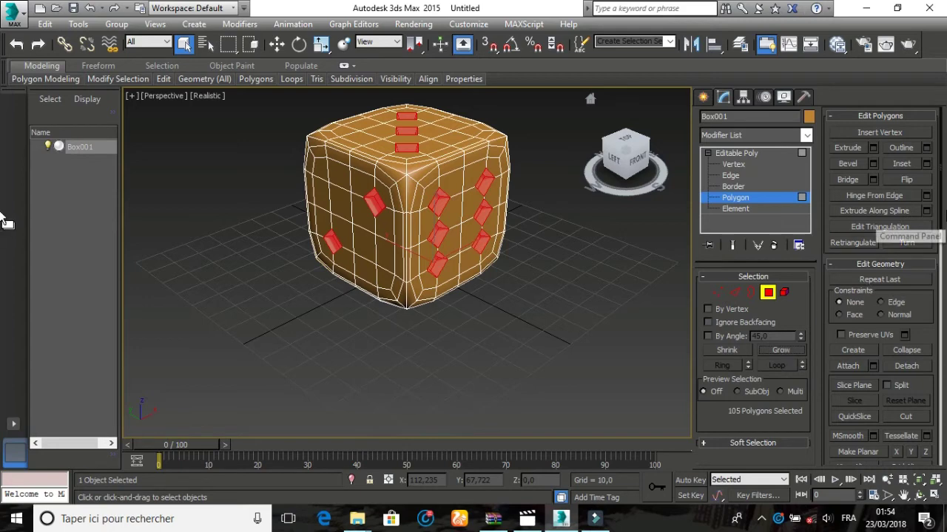
Assign material ID 1 to the selected pip recess polygons, keeping only those polygons selected.
{"action": "left_click_drag", "start_coordinate": [941, 197], "coordinate": [942, 320]}
{"action": "left_click", "coordinate": [888, 315]}
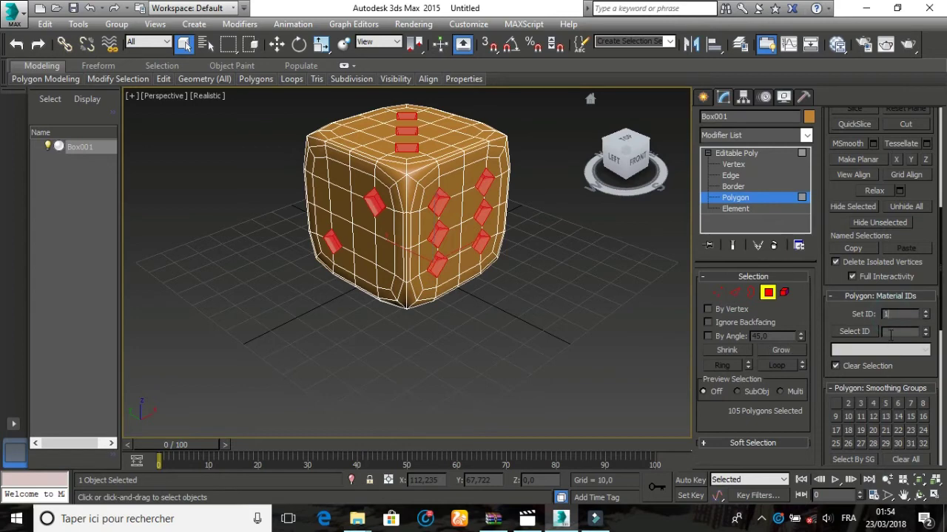
{"action": "left_click", "coordinate": [889, 333]}
{"action": "left_click", "coordinate": [863, 334]}
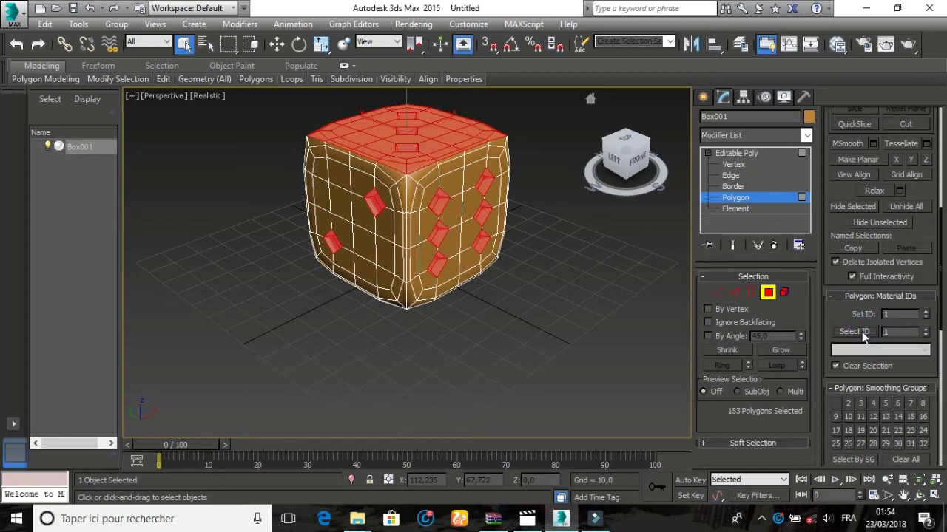
{"action": "key", "text": "ctrl+z"}
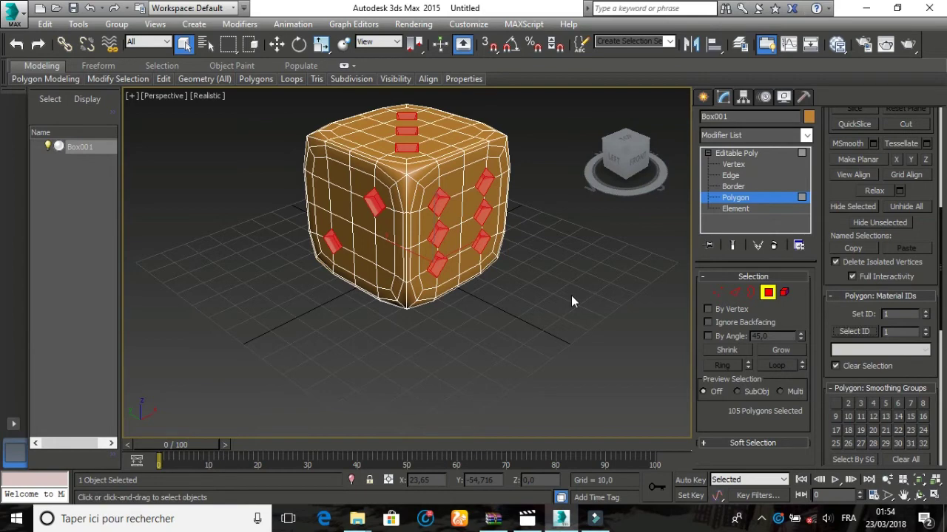
Invert the selection to the die body, assign it material ID 2 and clear the selection.
{"action": "key", "text": "ctrl+i"}
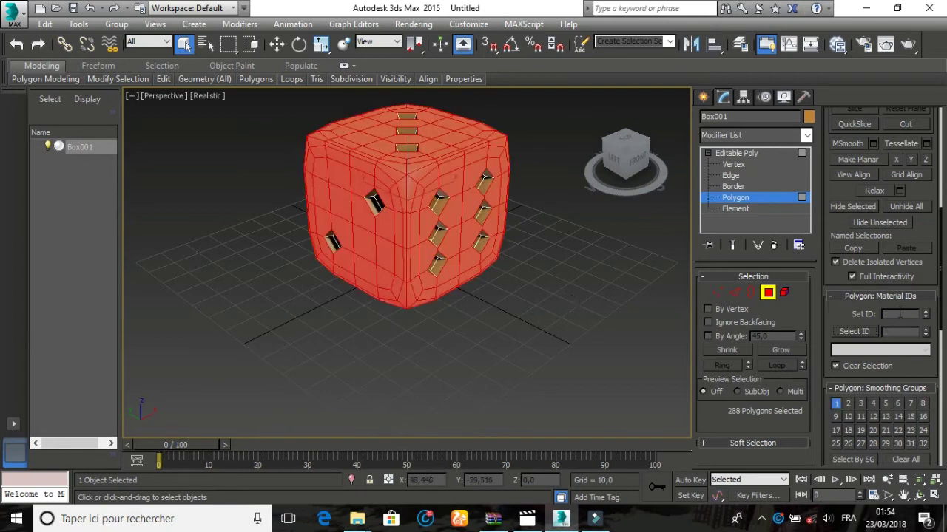
{"action": "left_click", "coordinate": [896, 314]}
{"action": "type", "text": "2"}
{"action": "left_click", "coordinate": [889, 331]}
{"action": "left_click", "coordinate": [657, 288]}
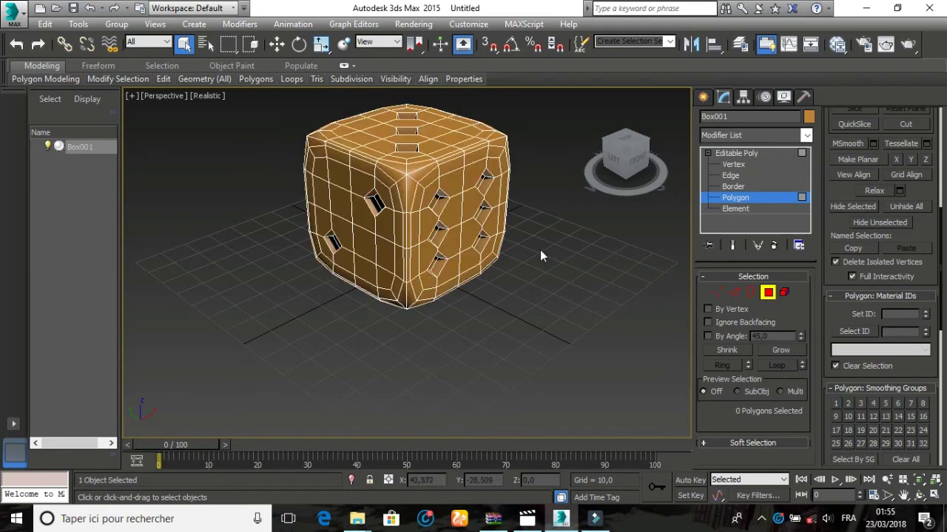
Leave polygon editing and turn on NURMS subdivision for the whole die.
{"action": "left_click", "coordinate": [749, 154]}
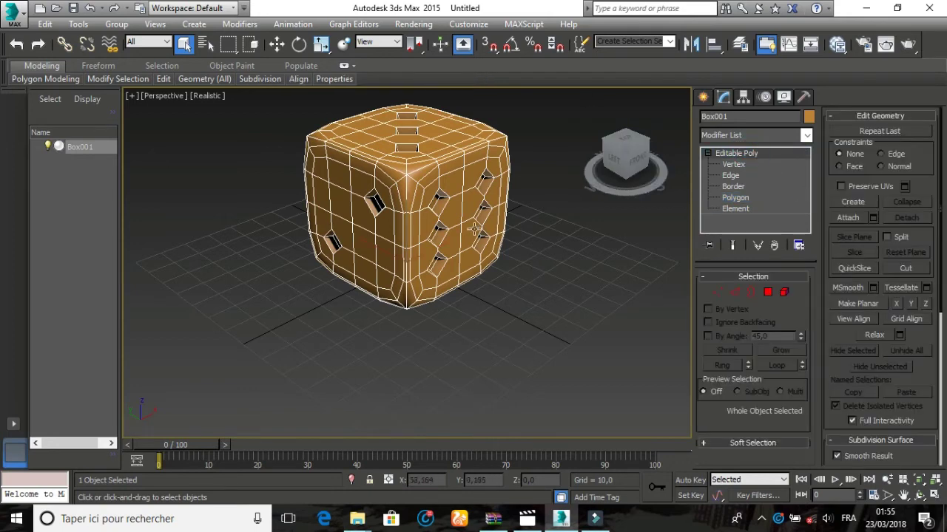
{"action": "right_click", "coordinate": [456, 199]}
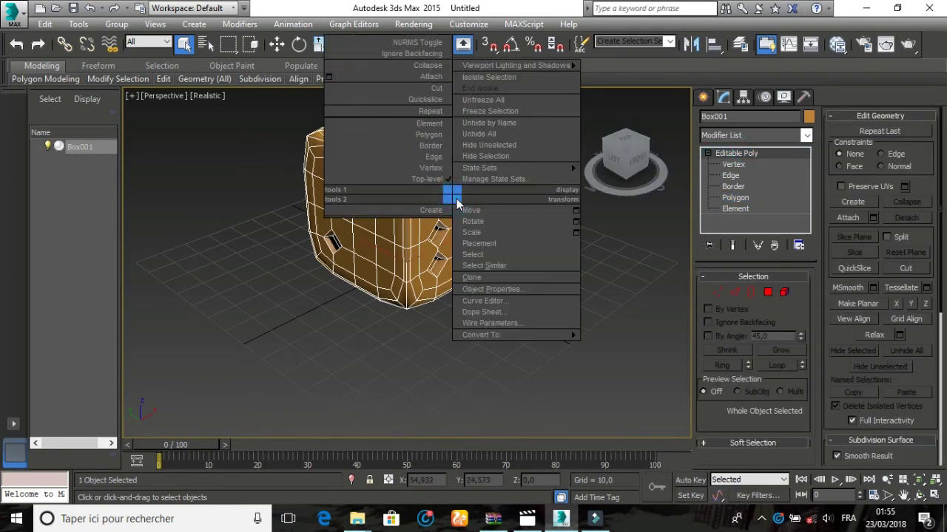
{"action": "left_click", "coordinate": [676, 238]}
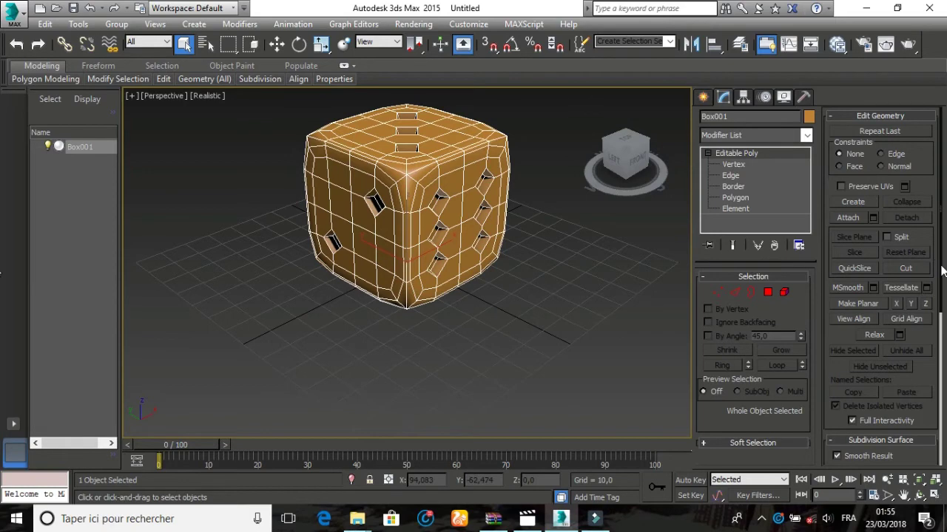
{"action": "scroll", "coordinate": [933, 266], "scroll_direction": "down", "scroll_amount": 3}
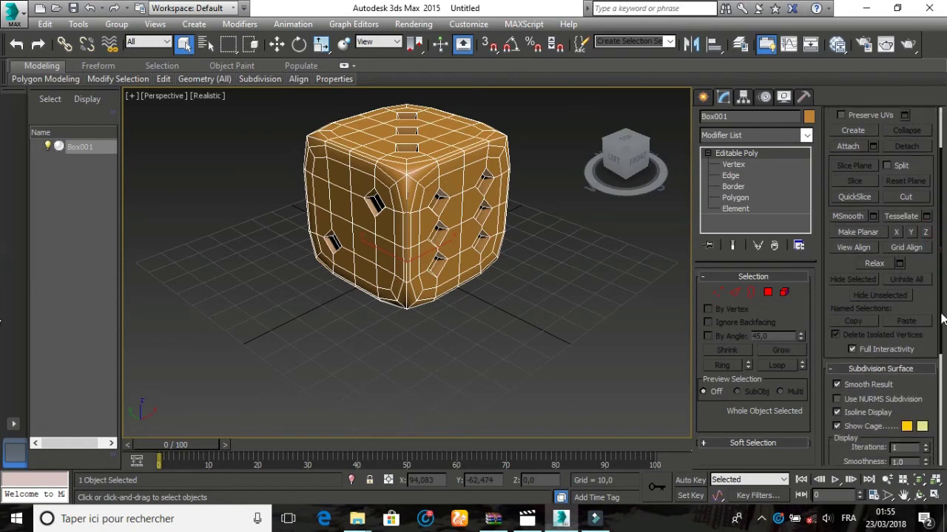
{"action": "left_click", "coordinate": [836, 401]}
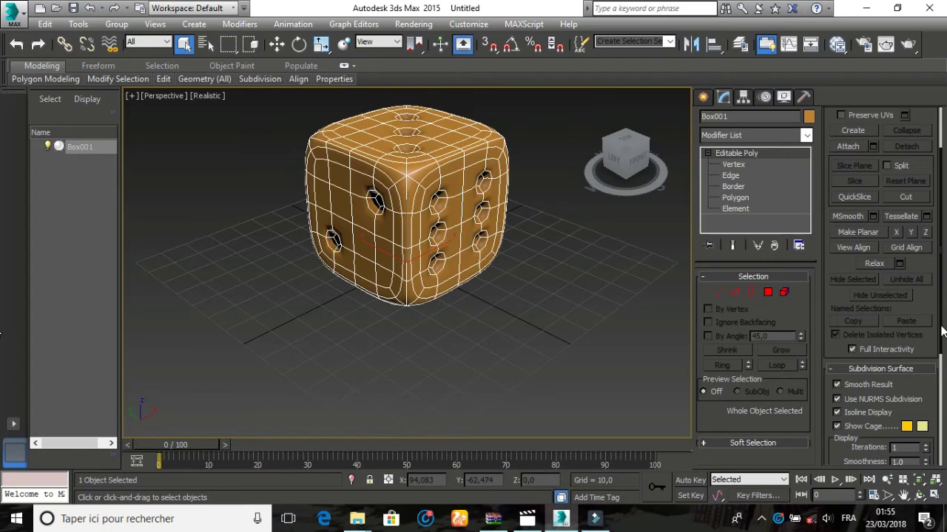
Set the die's NURMS display iterations to 2 and keep the die selected.
{"action": "left_click_drag", "start_coordinate": [942, 333], "coordinate": [943, 385]}
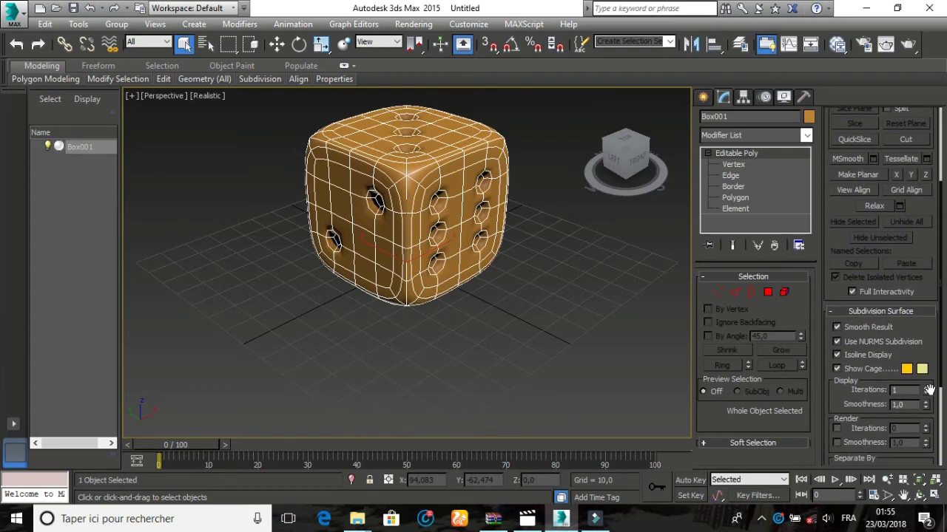
{"action": "left_click", "coordinate": [926, 390]}
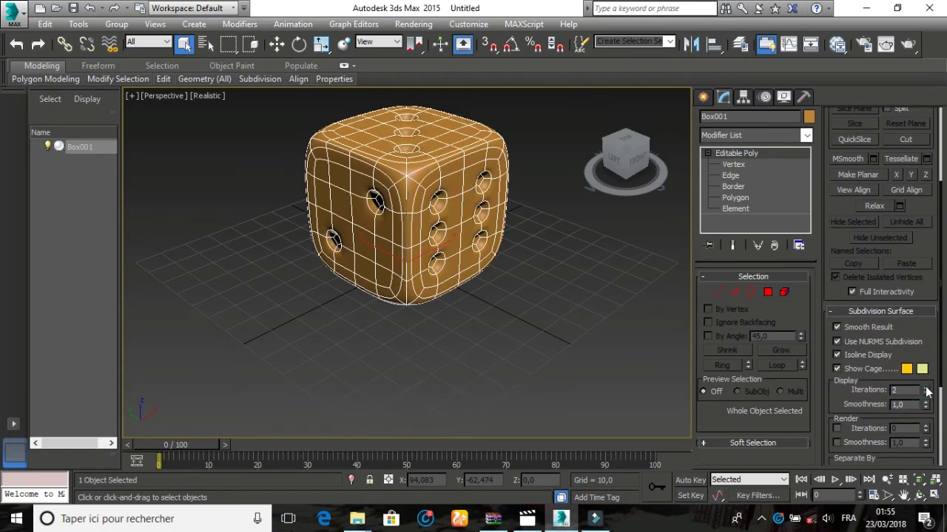
{"action": "left_click", "coordinate": [633, 314]}
{"action": "left_click", "coordinate": [477, 225]}
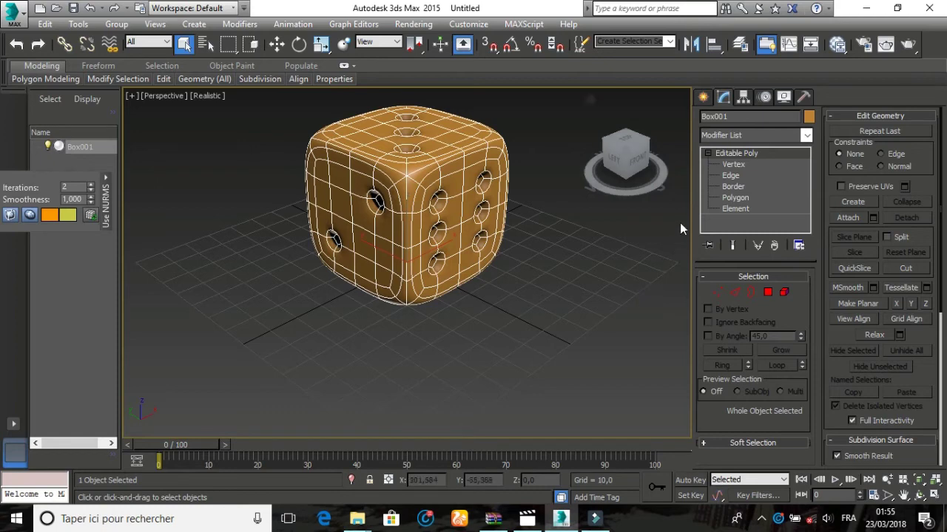
Create a Multi/Sub-Object material in the Slate Material Editor and set its number of materials to 2.
{"action": "left_click", "coordinate": [837, 45]}
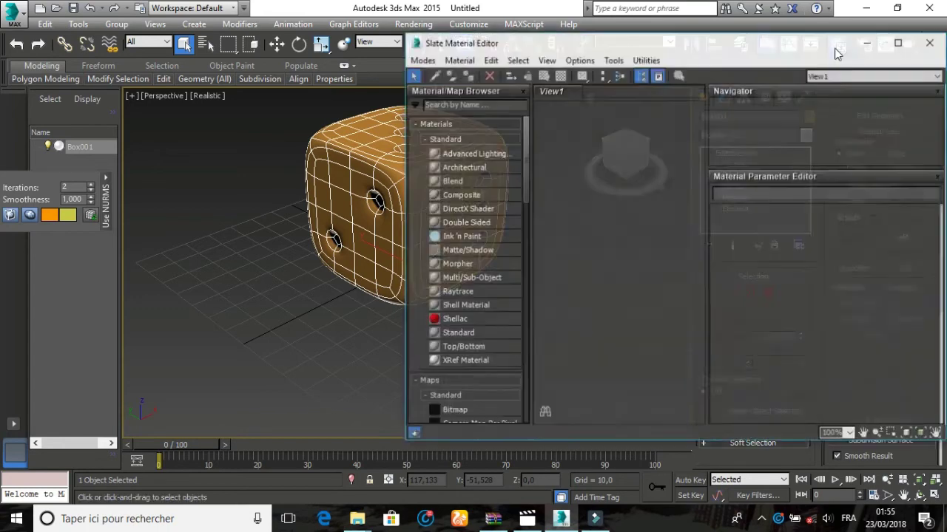
{"action": "double_click", "coordinate": [471, 278]}
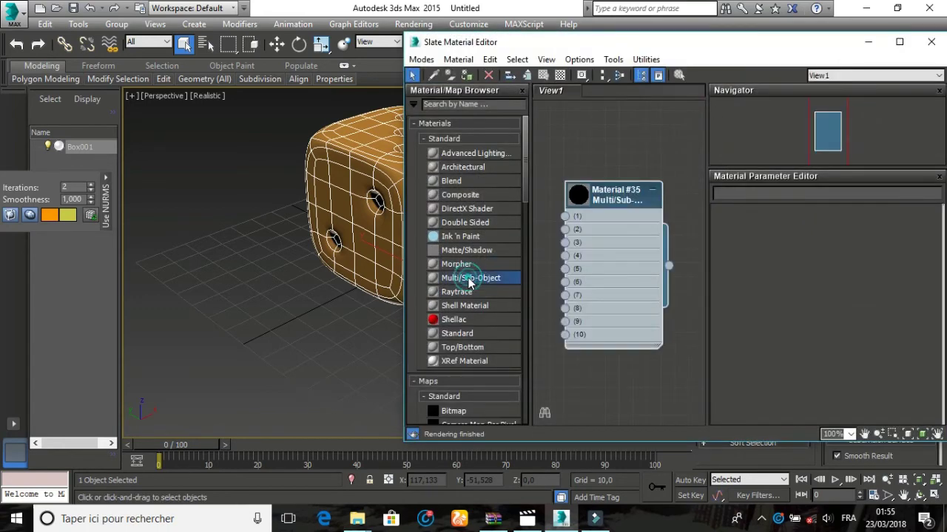
{"action": "double_click", "coordinate": [622, 195]}
{"action": "left_click", "coordinate": [775, 231]}
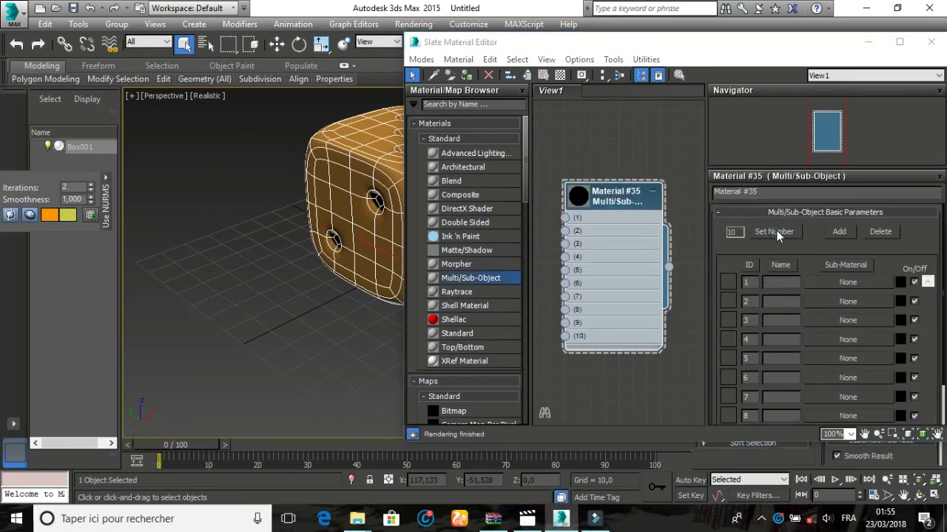
{"action": "type", "text": "2"}
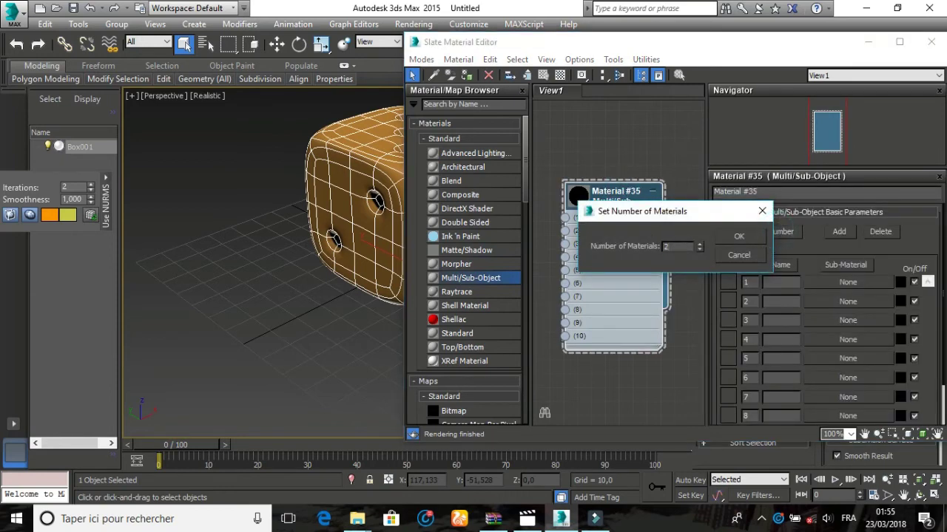
{"action": "left_click", "coordinate": [756, 235]}
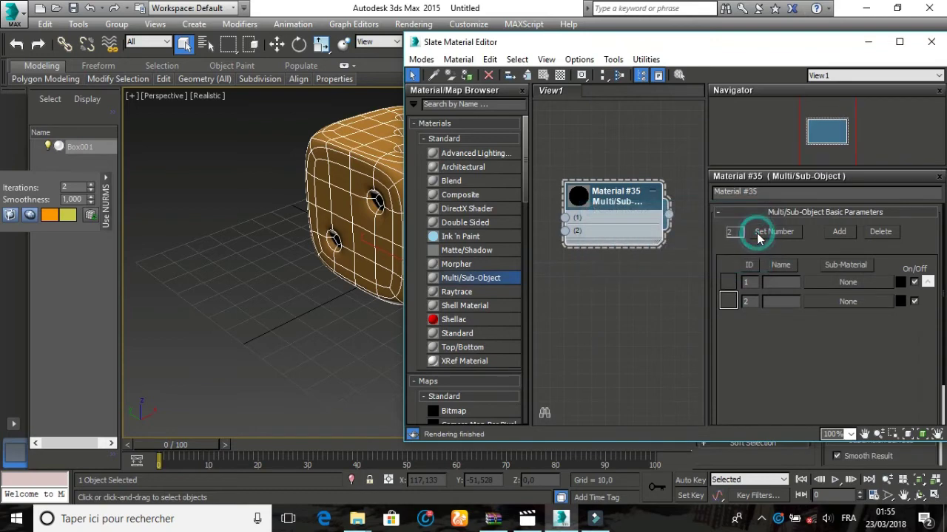
Give sub-material ID 1 a Standard material and duplicate it into ID 2 as an independent copy.
{"action": "left_click", "coordinate": [825, 283]}
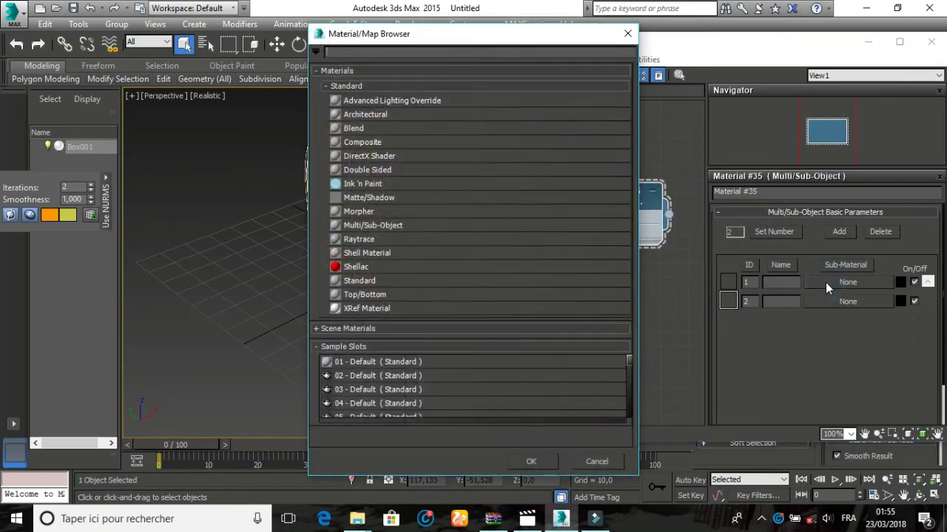
{"action": "double_click", "coordinate": [361, 282]}
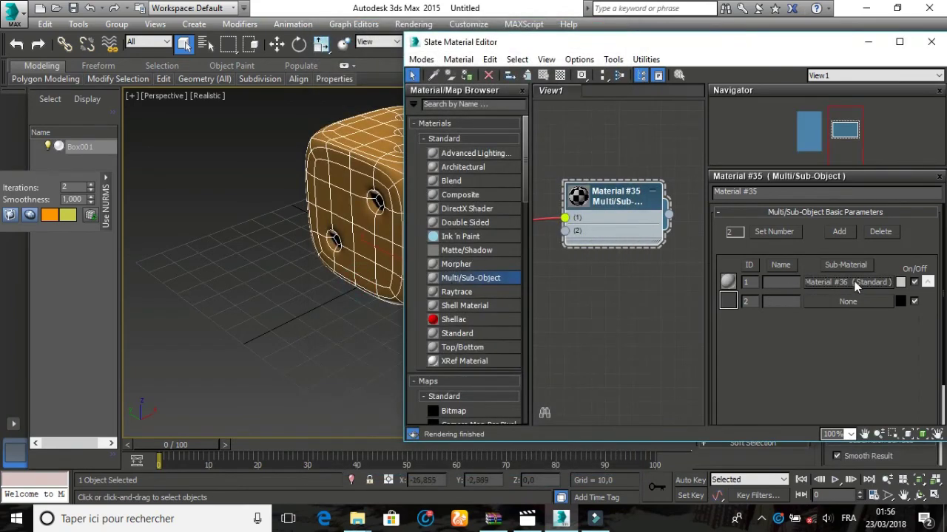
{"action": "left_click_drag", "start_coordinate": [854, 281], "coordinate": [851, 299]}
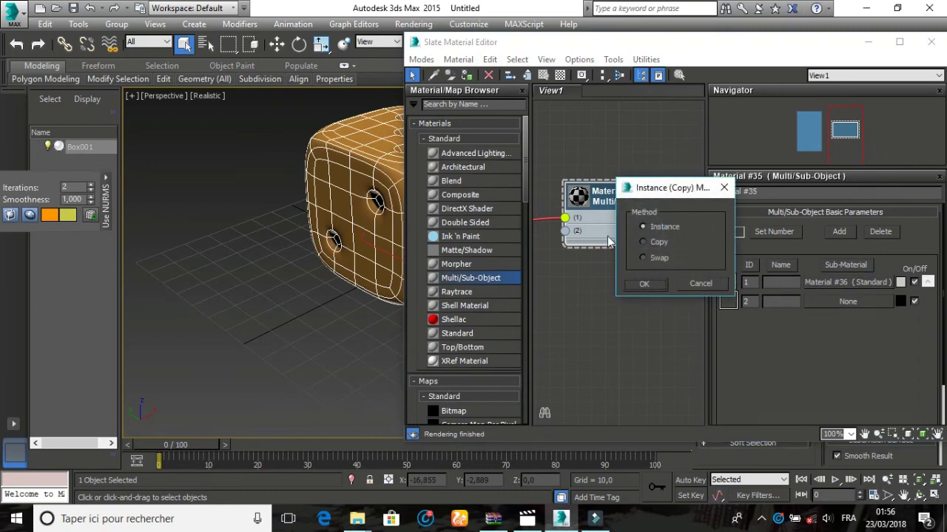
{"action": "left_click", "coordinate": [641, 242]}
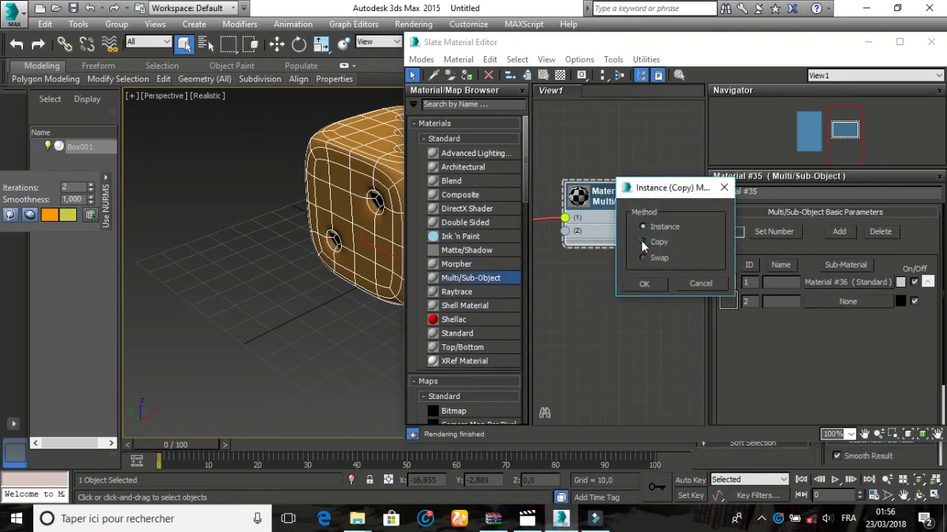
{"action": "left_click", "coordinate": [645, 284]}
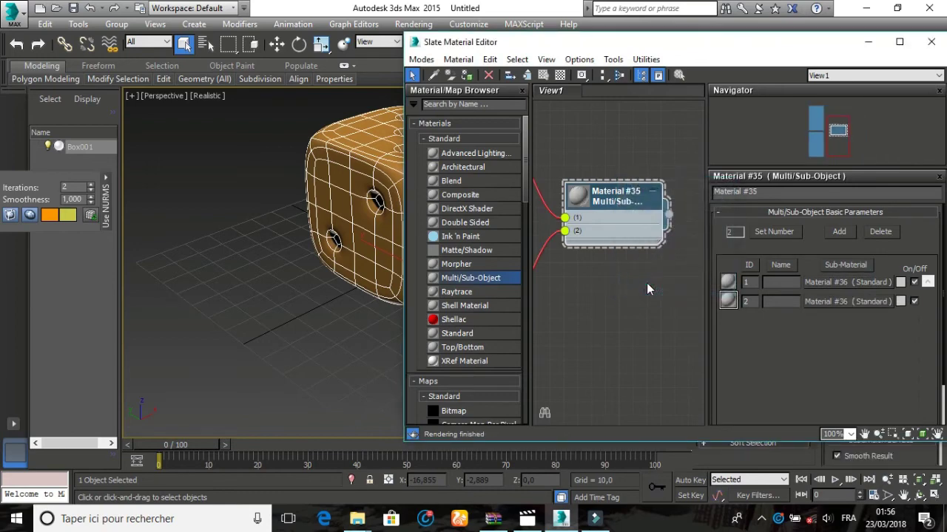
Set the colour of sub-material ID 1 to a saturated orange, about RGB 247, 52, 0.
{"action": "left_click", "coordinate": [901, 283]}
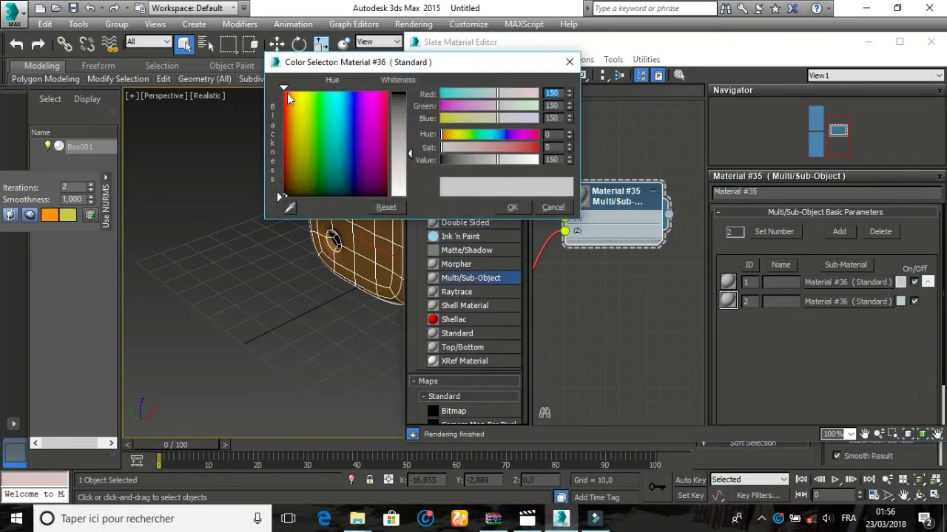
{"action": "left_click", "coordinate": [287, 91]}
{"action": "left_click", "coordinate": [410, 154]}
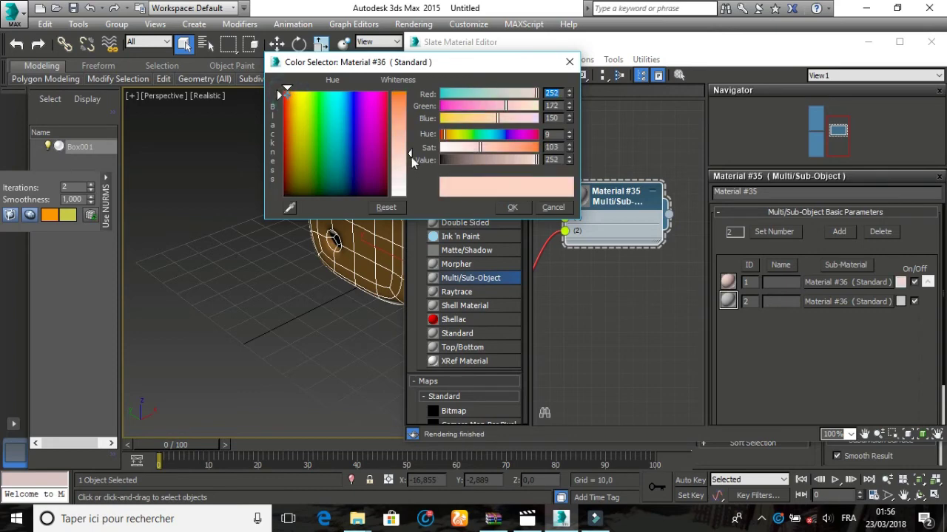
{"action": "left_click_drag", "start_coordinate": [412, 154], "coordinate": [411, 91]}
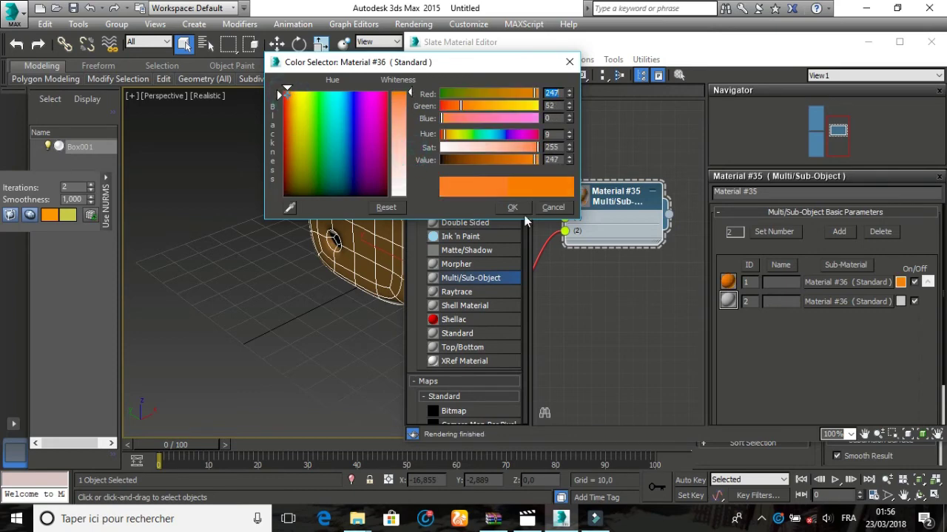
{"action": "left_click", "coordinate": [514, 207]}
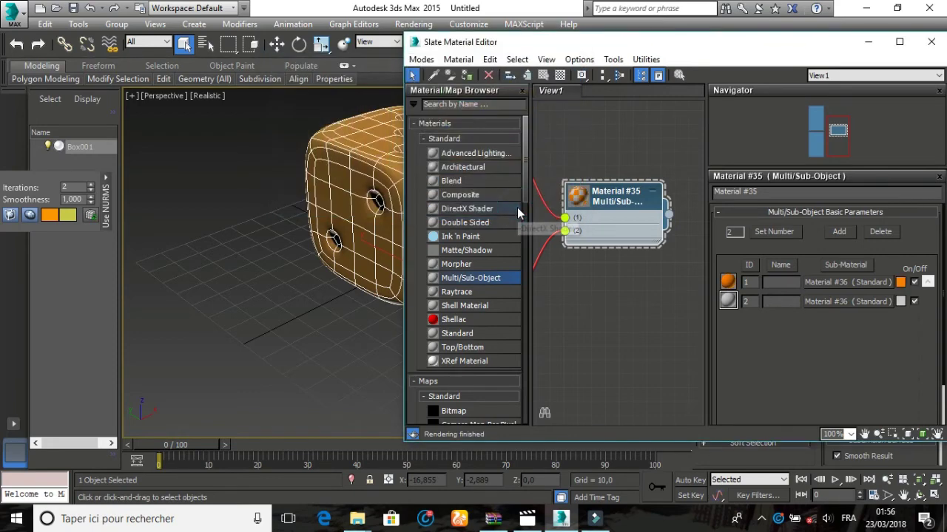
Set the colour of sub-material ID 2 to a dark grey, about RGB 69, 69, 69.
{"action": "left_click", "coordinate": [902, 301]}
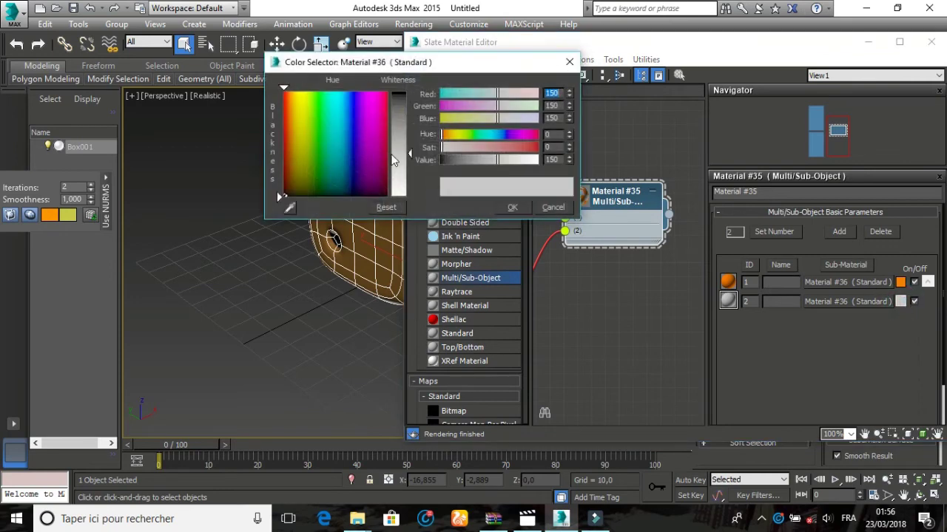
{"action": "left_click_drag", "start_coordinate": [412, 154], "coordinate": [410, 119]}
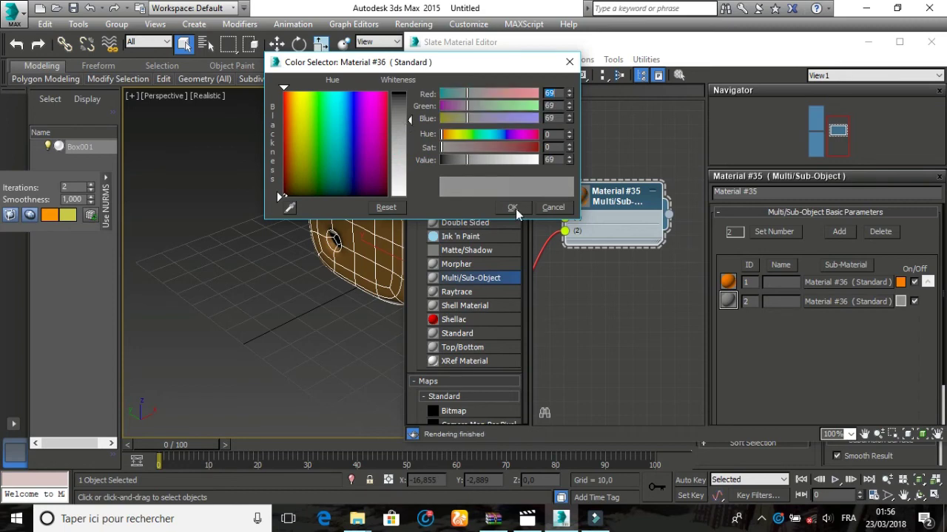
{"action": "left_click", "coordinate": [513, 208]}
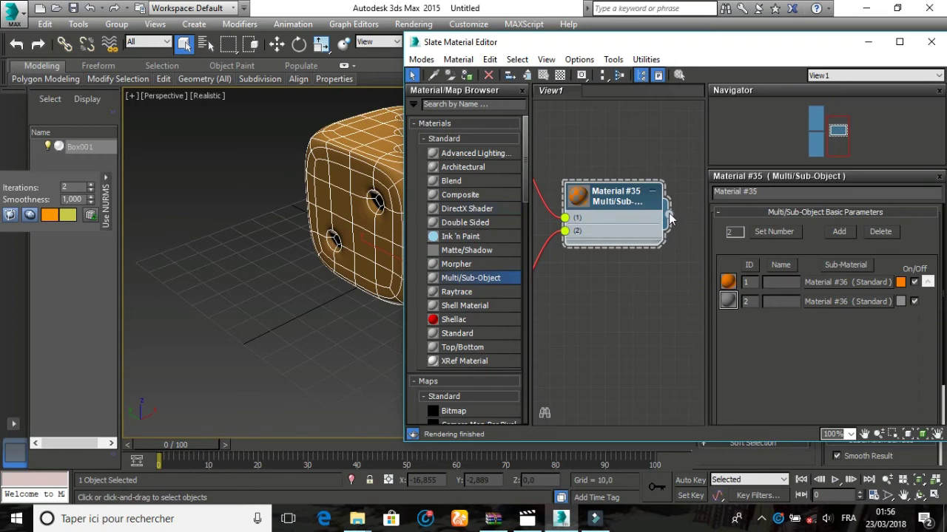
Apply the Multi/Sub-Object material to the die and close the material editor to inspect its front and right sides.
{"action": "left_click_drag", "start_coordinate": [669, 216], "coordinate": [356, 223]}
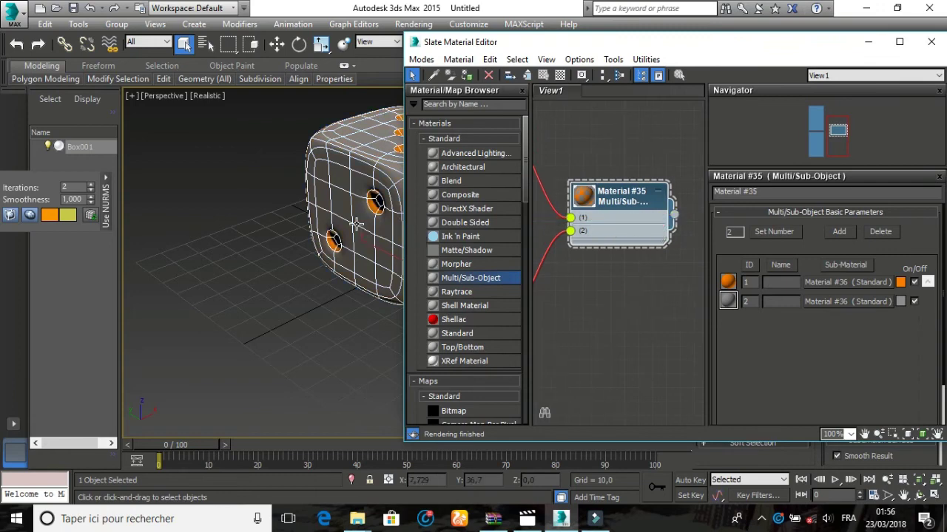
{"action": "left_click", "coordinate": [931, 42]}
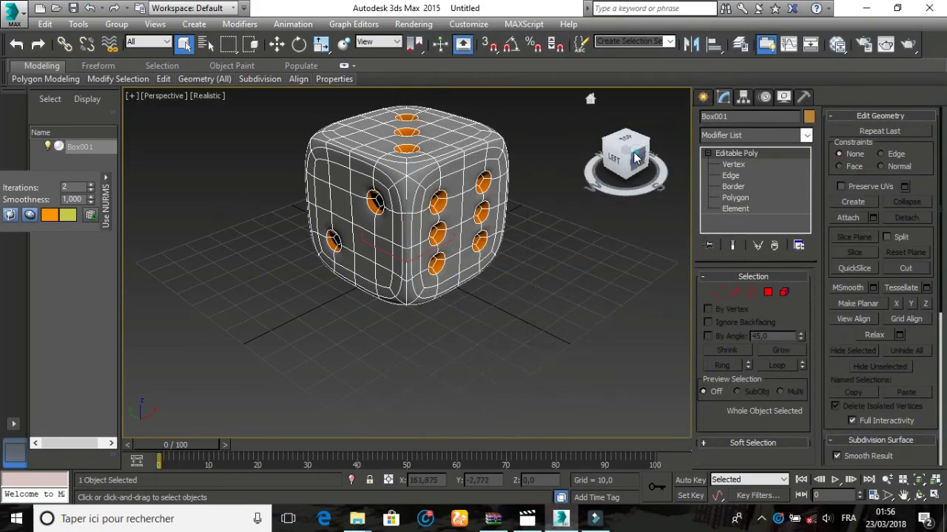
{"action": "left_click_drag", "start_coordinate": [635, 157], "coordinate": [613, 159]}
{"action": "middle_click_drag", "start_coordinate": [414, 340], "coordinate": [463, 327], "text": "alt"}
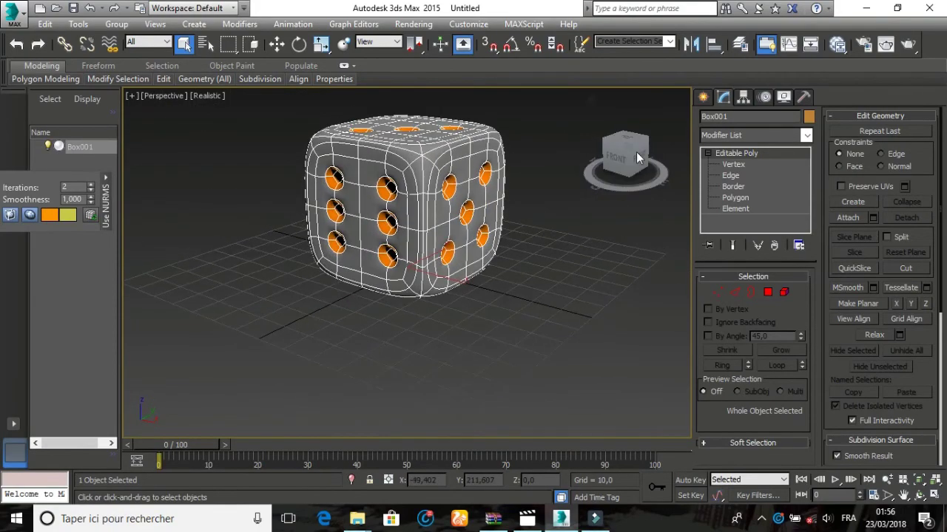
Switch the orange sub-material to the Phong shader with specular level 85 and glossiness 35.
{"action": "left_click", "coordinate": [838, 49]}
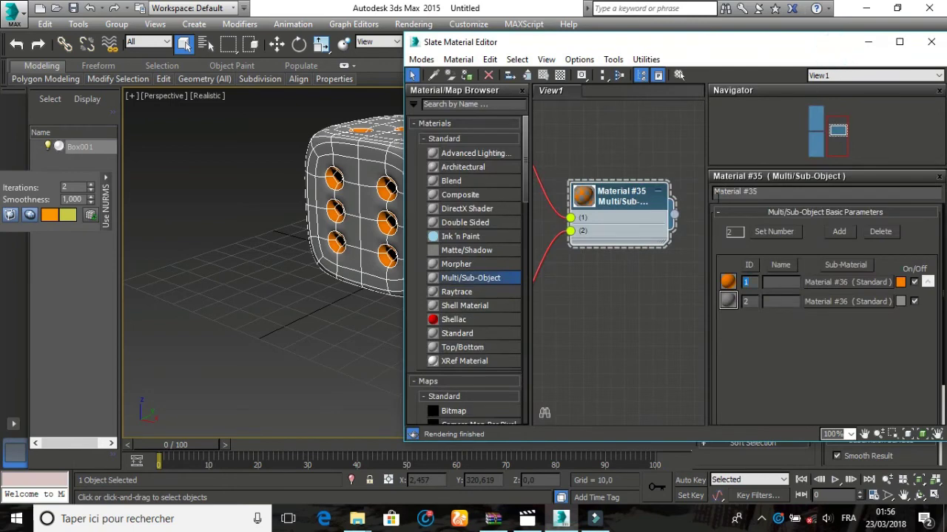
{"action": "left_click_drag", "start_coordinate": [830, 137], "coordinate": [811, 130]}
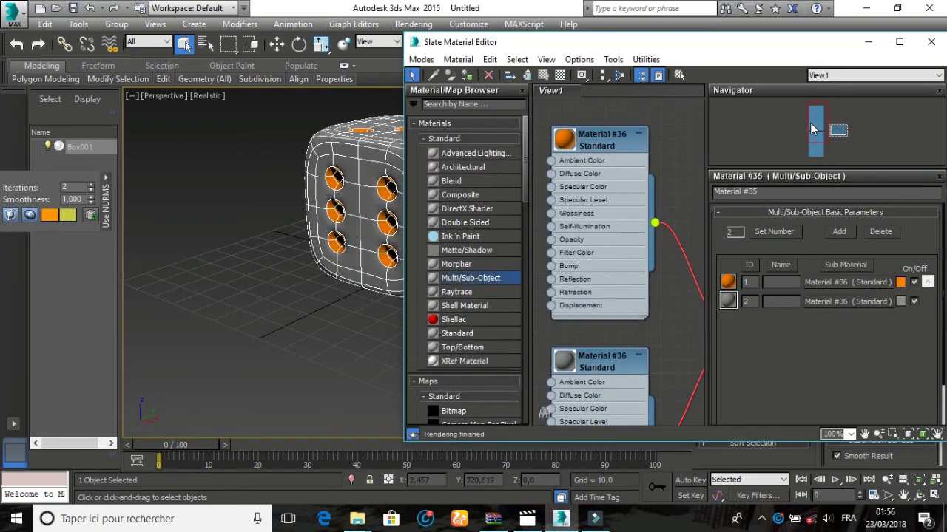
{"action": "double_click", "coordinate": [600, 147]}
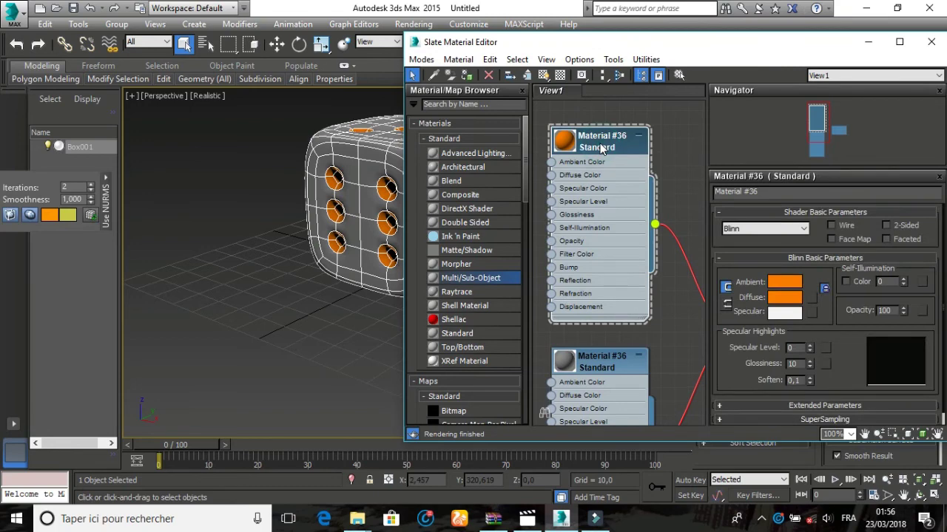
{"action": "left_click", "coordinate": [804, 229]}
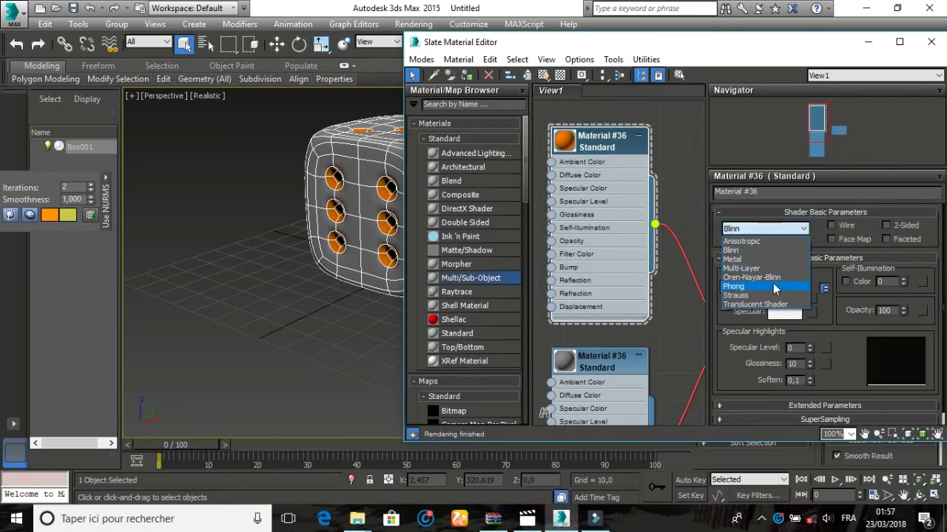
{"action": "left_click", "coordinate": [734, 288]}
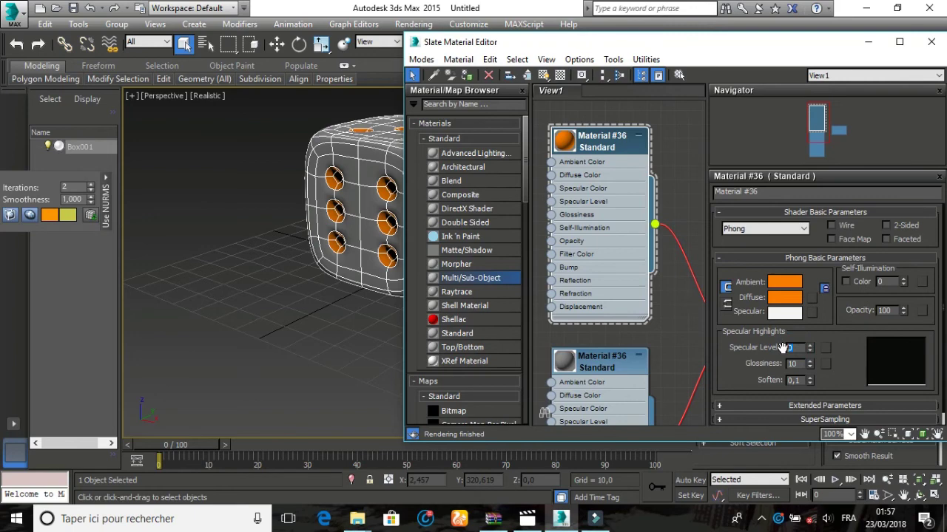
{"action": "type", "text": "85"}
{"action": "left_click", "coordinate": [790, 364]}
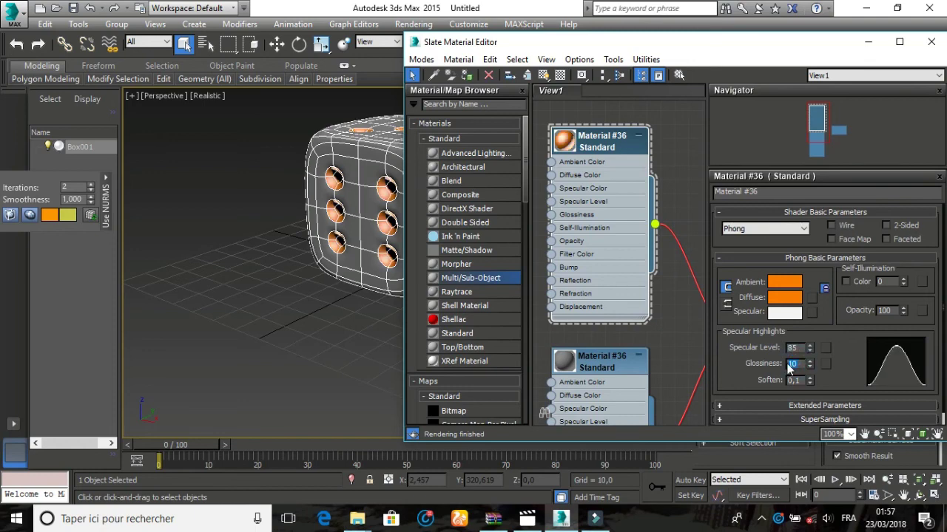
{"action": "type", "text": "35"}
{"action": "key", "text": "Return"}
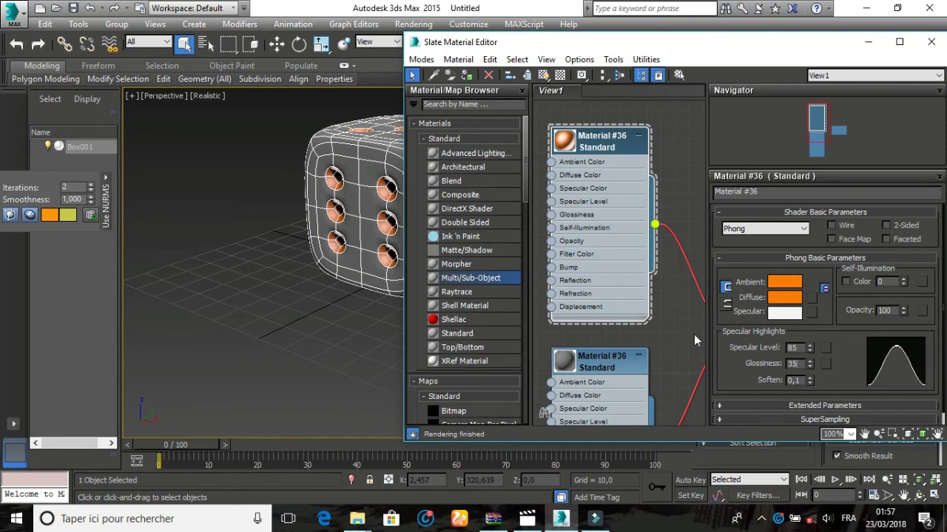
Switch the grey sub-material to the Phong shader with specular level 85 and glossiness 35.
{"action": "double_click", "coordinate": [610, 359]}
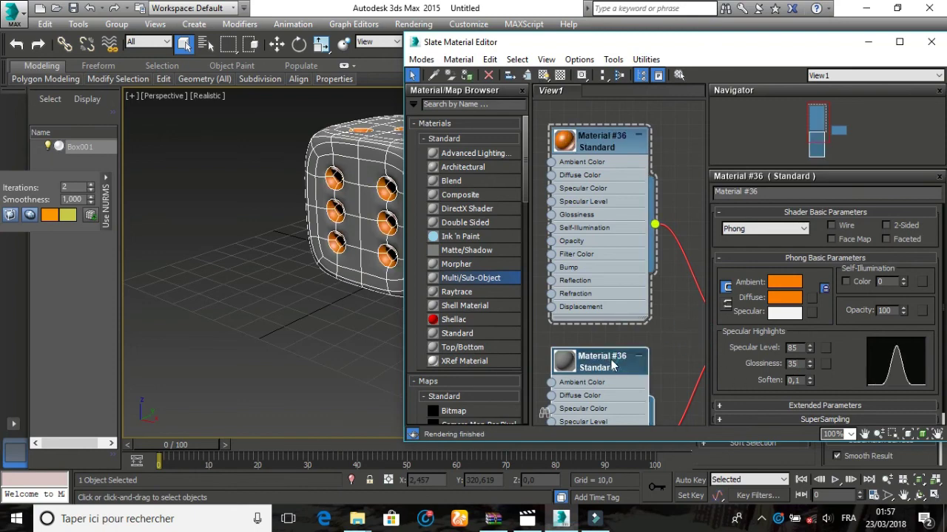
{"action": "left_click", "coordinate": [802, 228]}
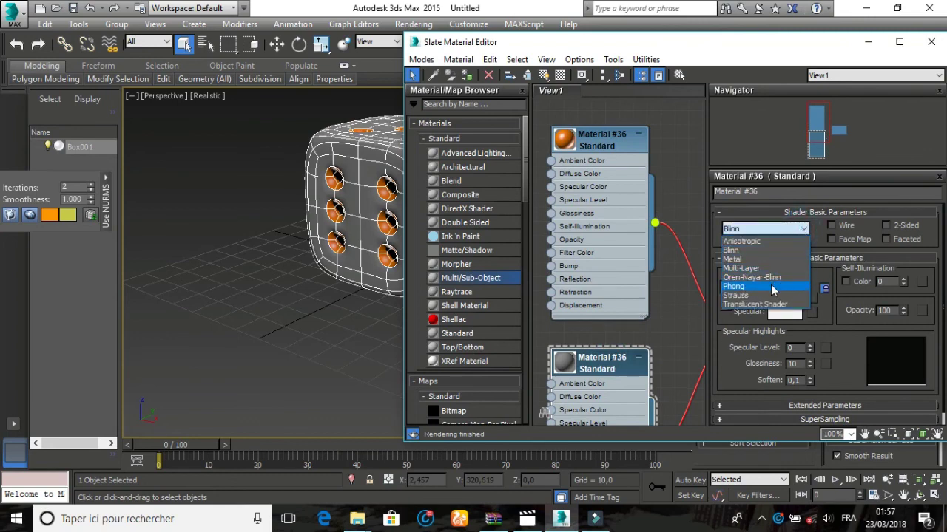
{"action": "left_click", "coordinate": [772, 286]}
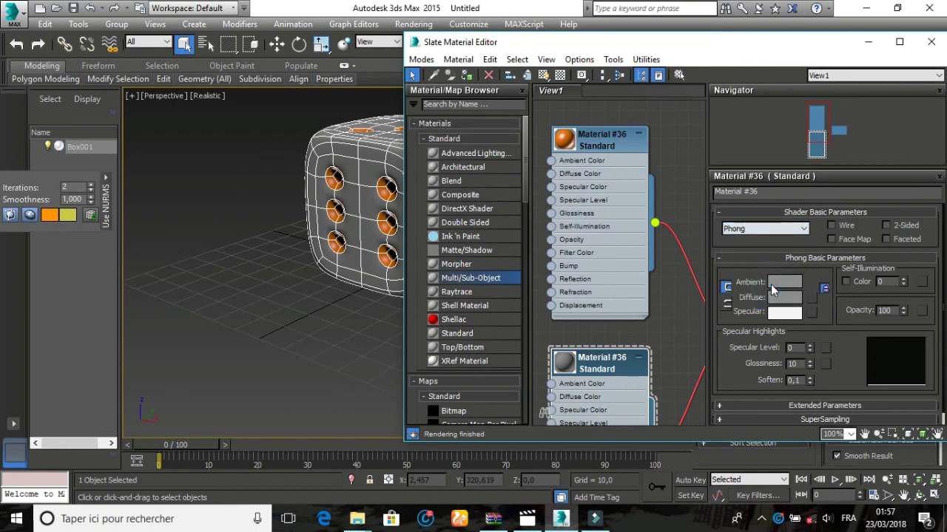
{"action": "double_click", "coordinate": [791, 347]}
{"action": "type", "text": "85"}
{"action": "left_click_drag", "start_coordinate": [802, 363], "coordinate": [784, 362]}
{"action": "type", "text": "3"}
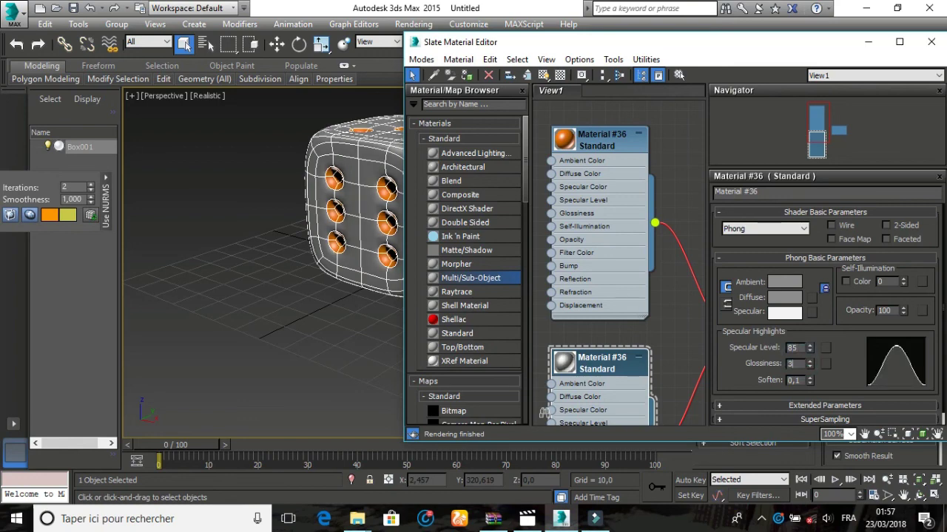
{"action": "type", "text": "5"}
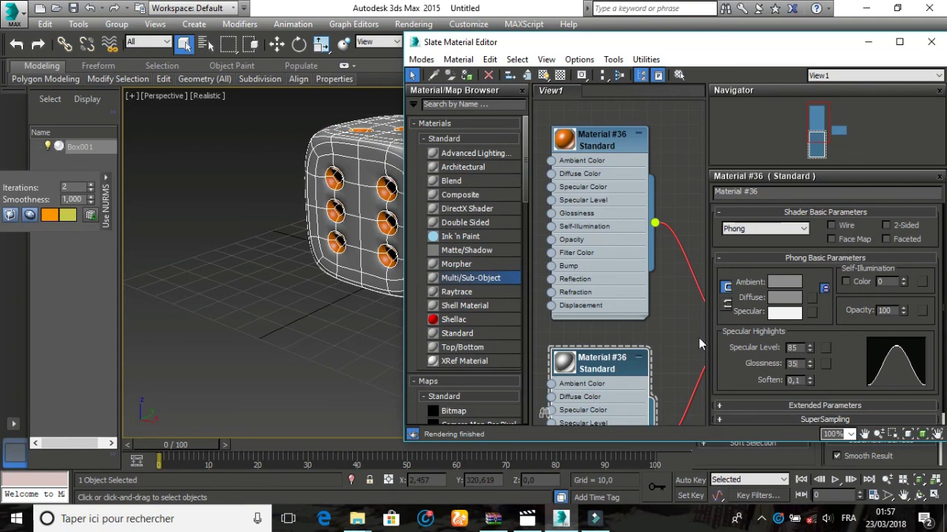
{"action": "left_click", "coordinate": [856, 348]}
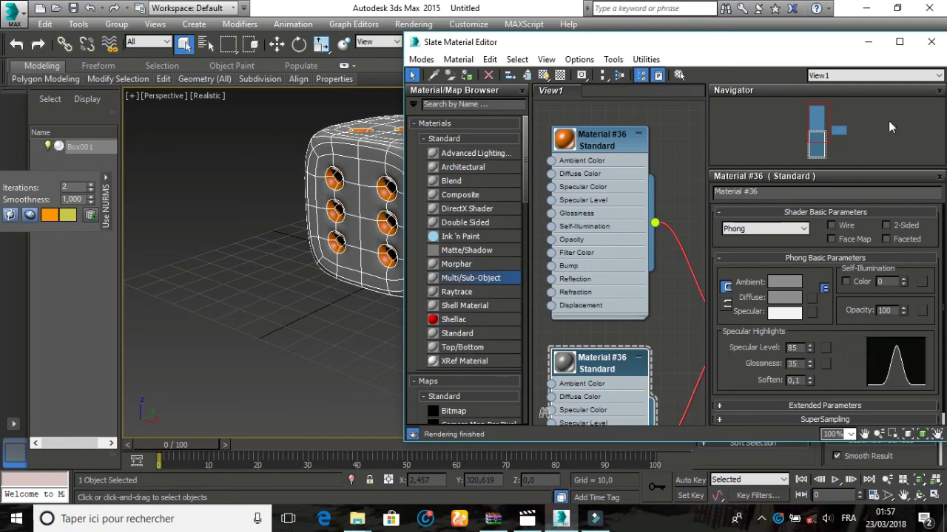
Close the material editor and render the die in the Perspective view with production rendering.
{"action": "left_click", "coordinate": [930, 46]}
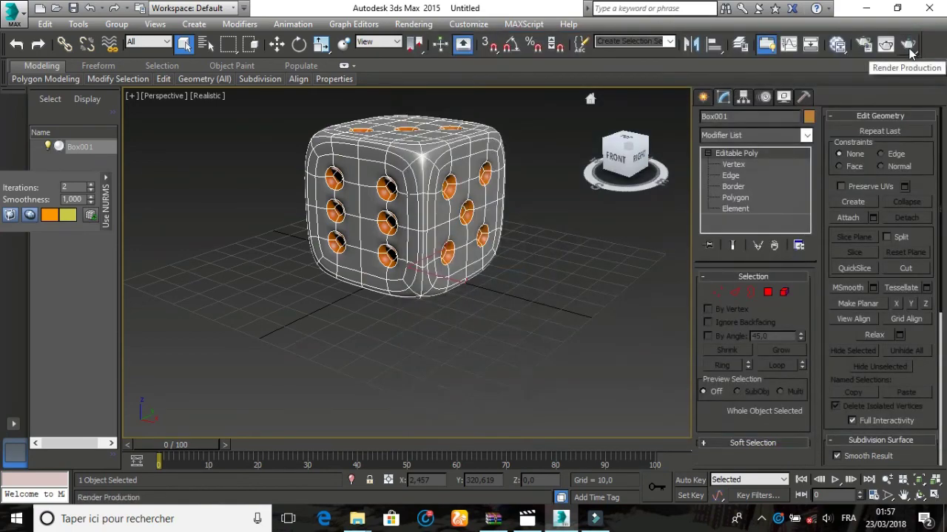
{"action": "left_click", "coordinate": [908, 45]}
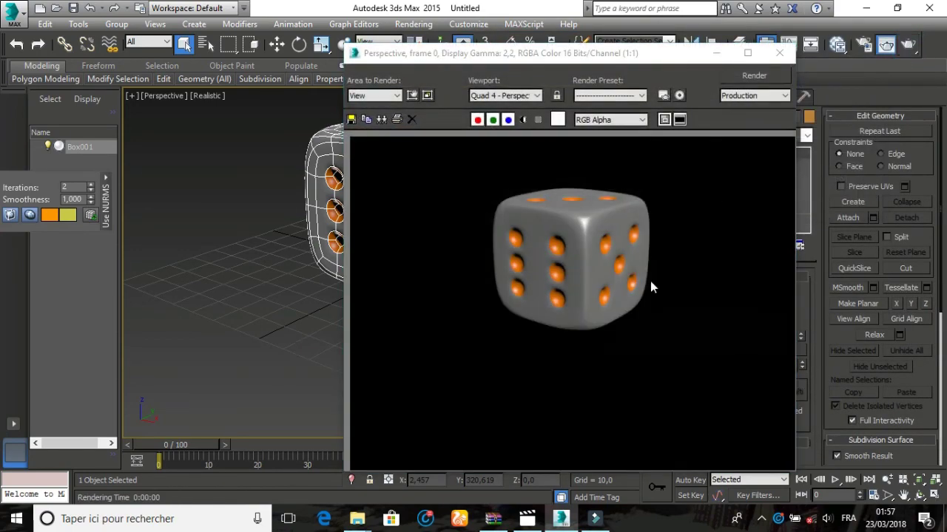